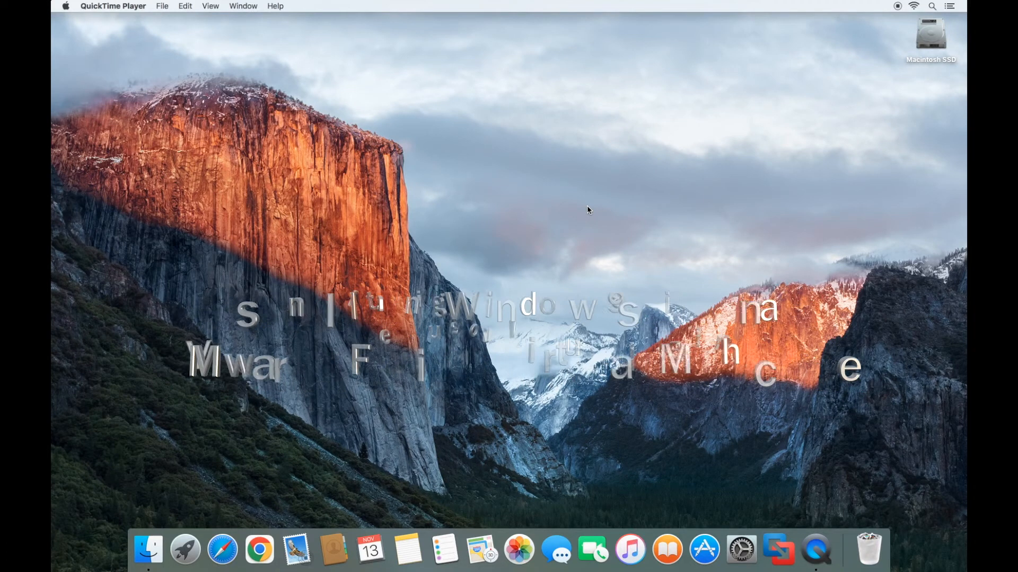
- In Safari, go to winworldpc.com's Library > Windows 98 and open the OEM Full download page
left_click(223, 551)
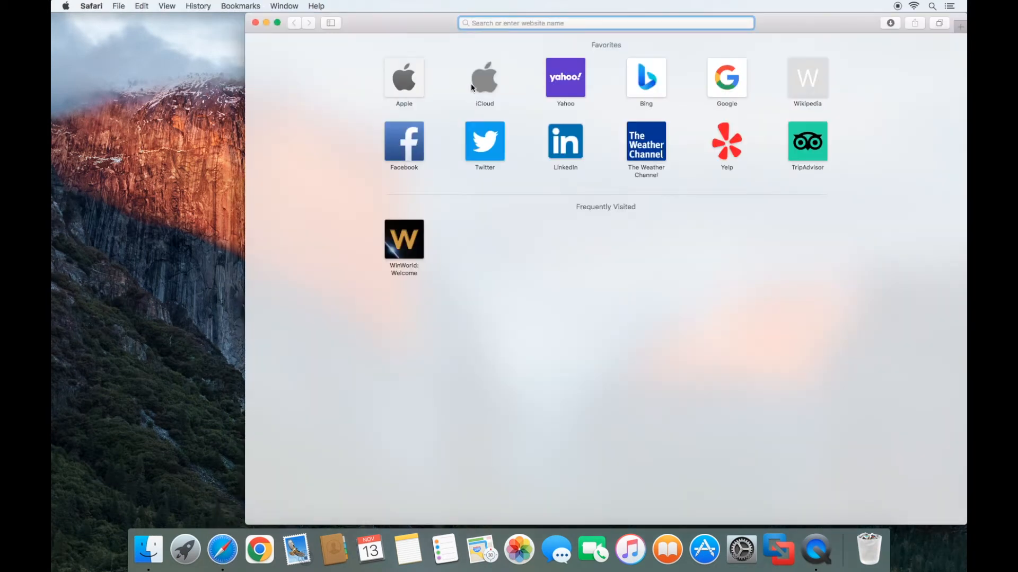
type("win")
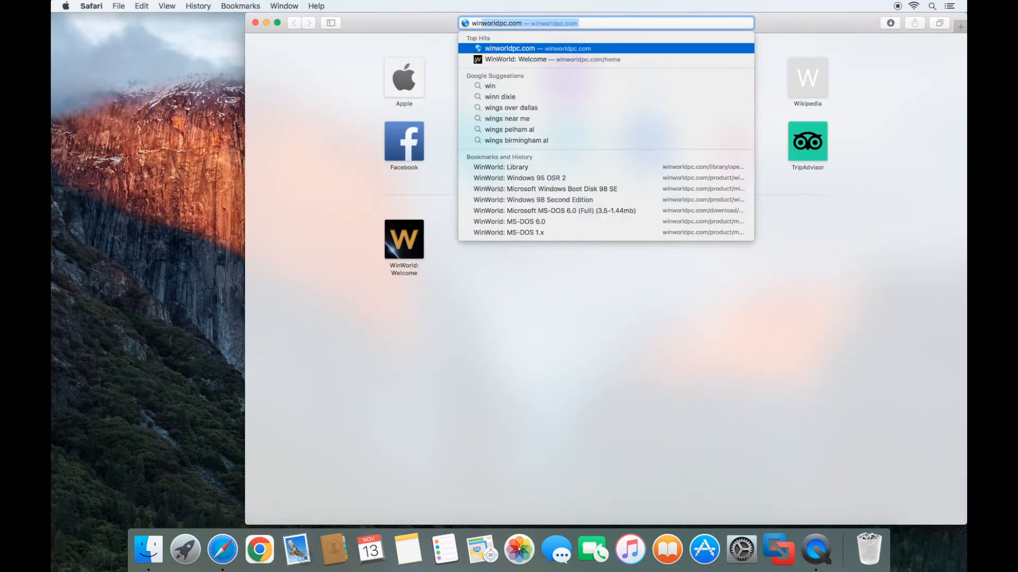
left_click(578, 48)
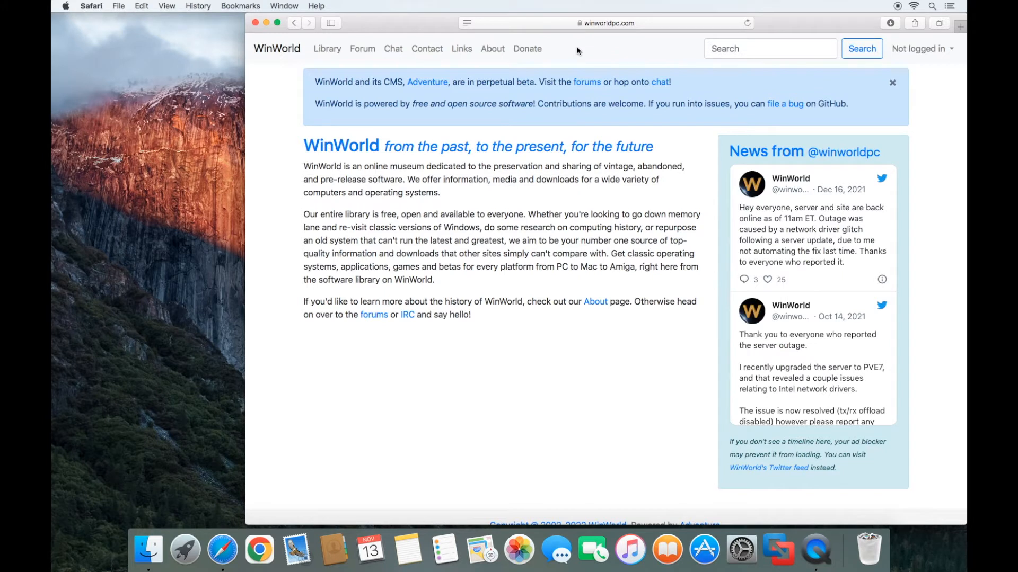
left_click(329, 53)
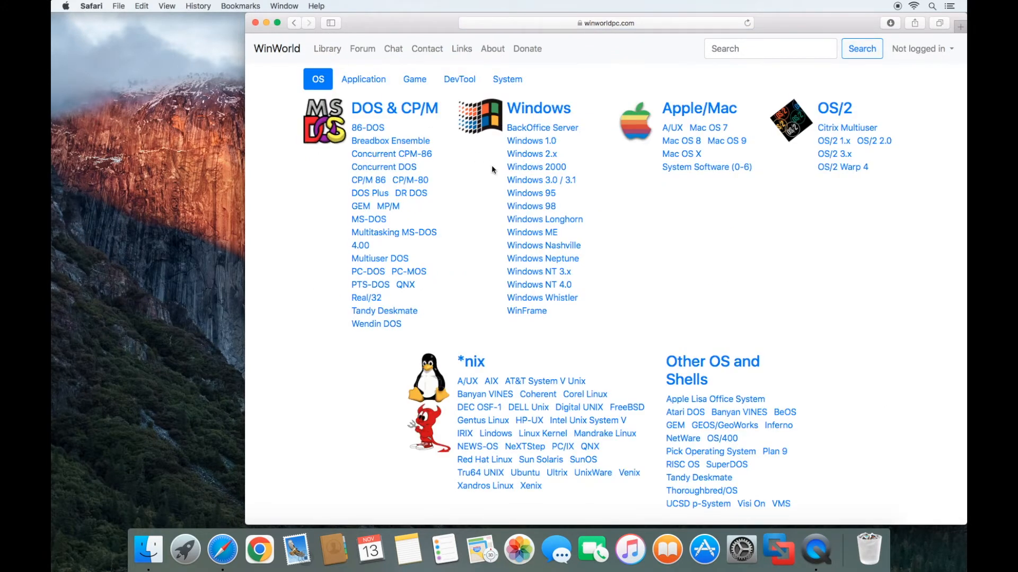
left_click(512, 207)
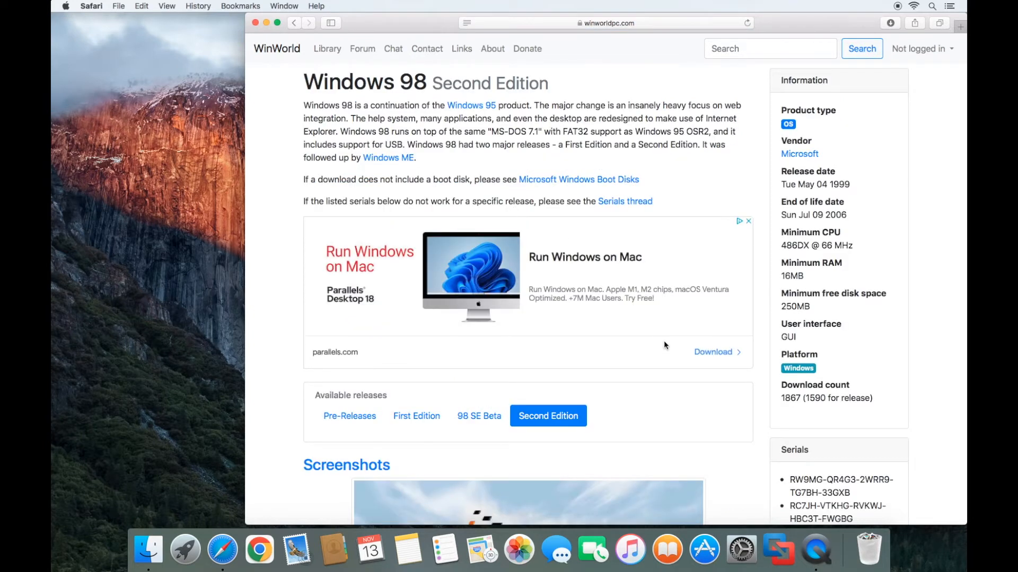
scroll(663, 345, "down", 15)
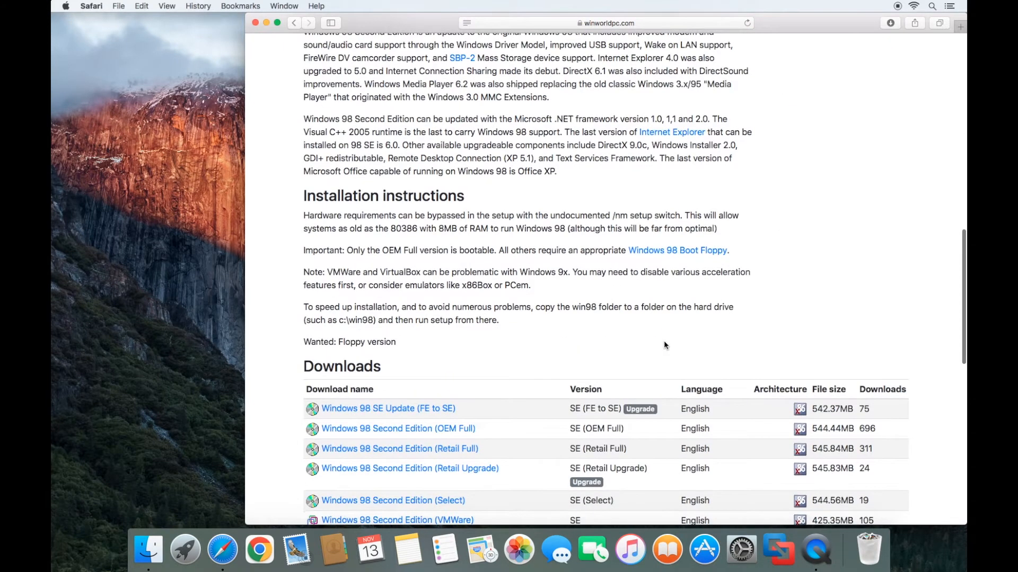
scroll(663, 346, "down", 4)
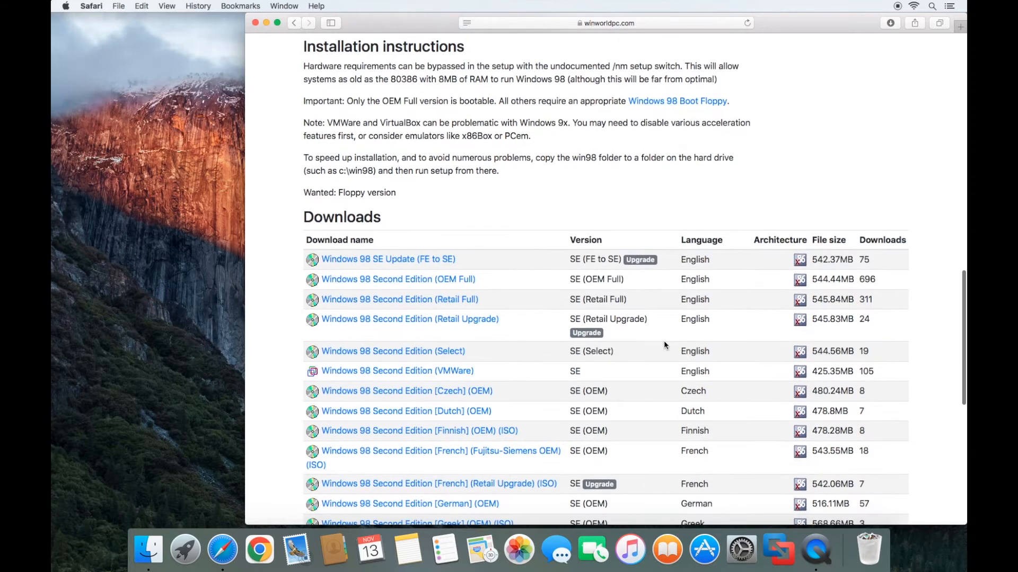
left_click(415, 285)
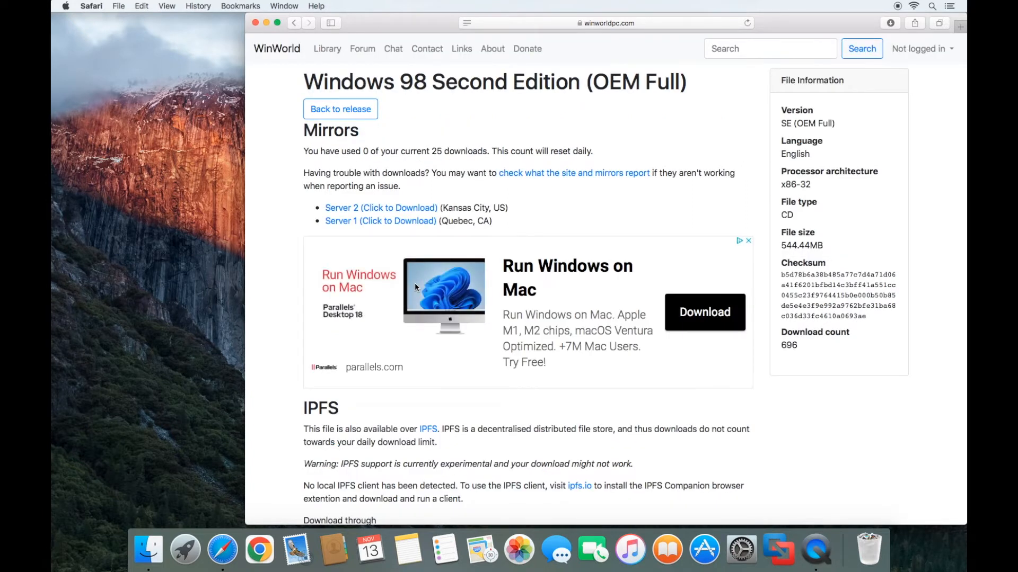
- Download the OEM Full CD image from Server 1, then return to the top of the Windows 98 SE page
left_click(392, 223)
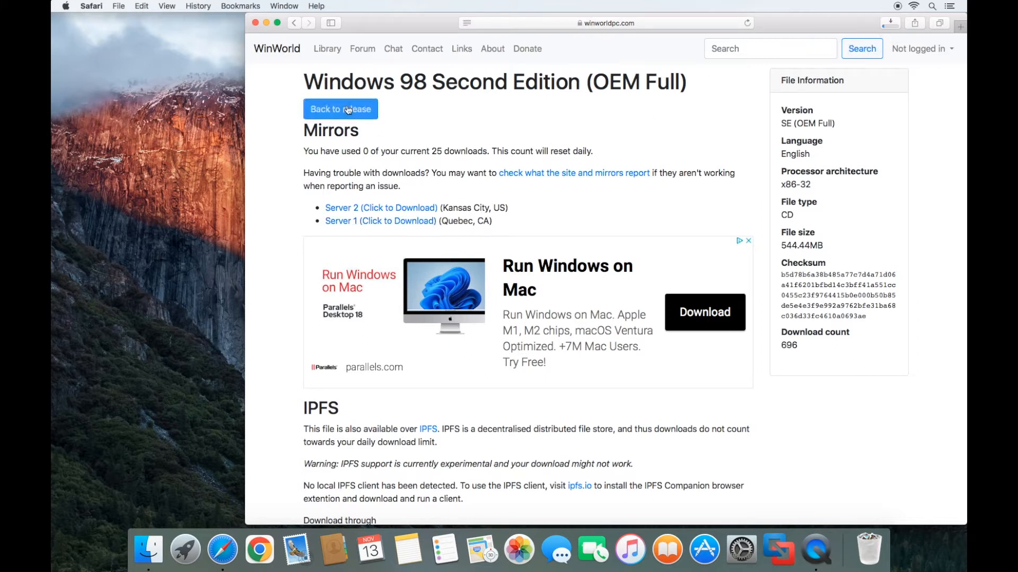
left_click(293, 23)
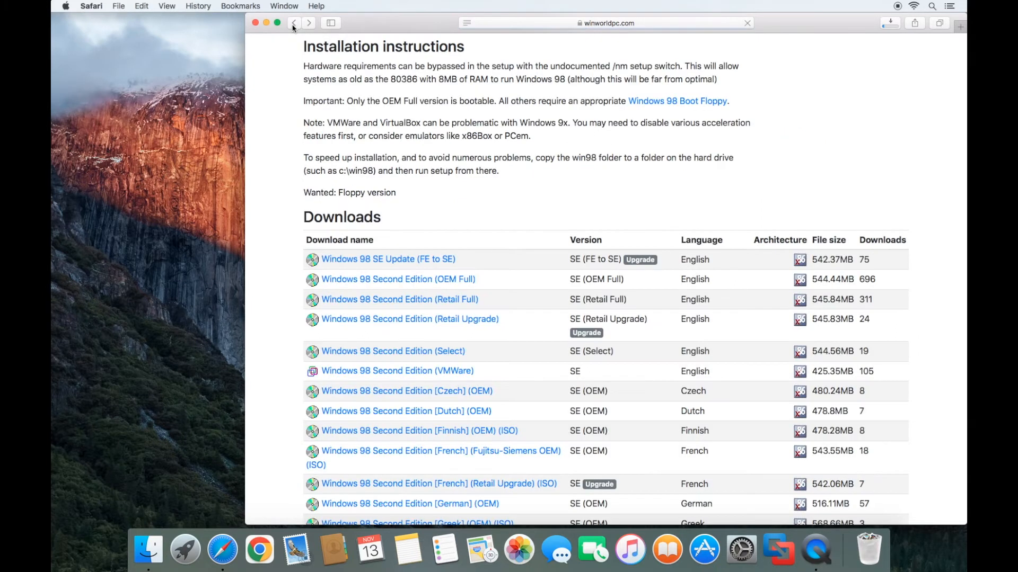
scroll(507, 196, "up", 15)
scroll(507, 199, "up", 3)
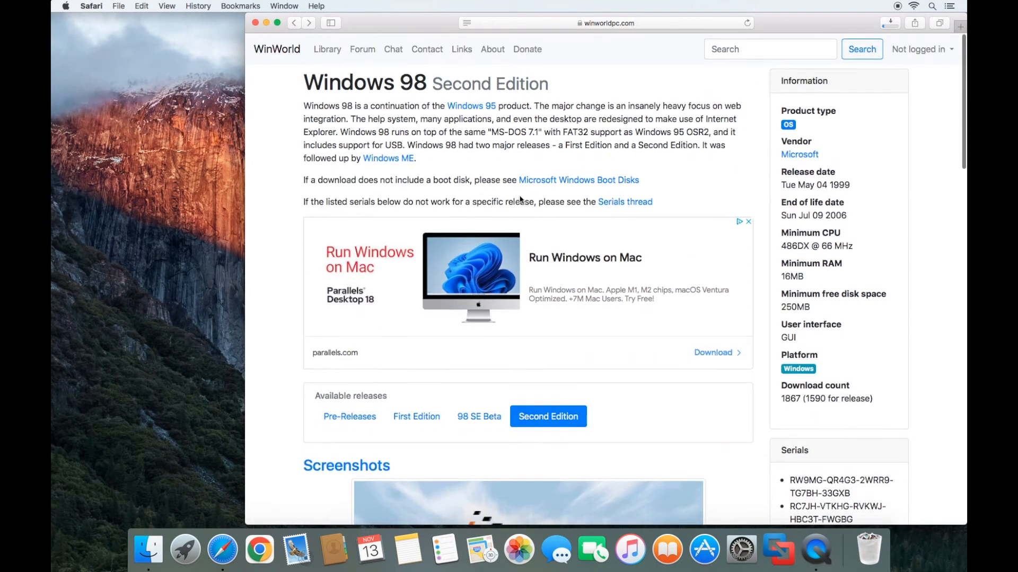
- Download the English Windows 98 SE boot disk from Server 1 via Microsoft Windows Boot Disks
left_click(609, 180)
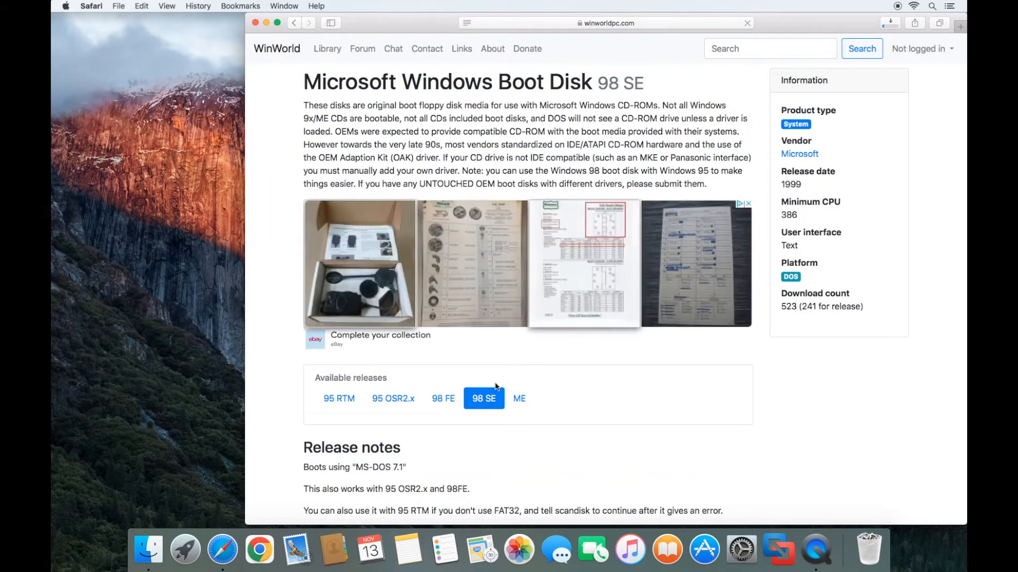
scroll(535, 429, "down", 5)
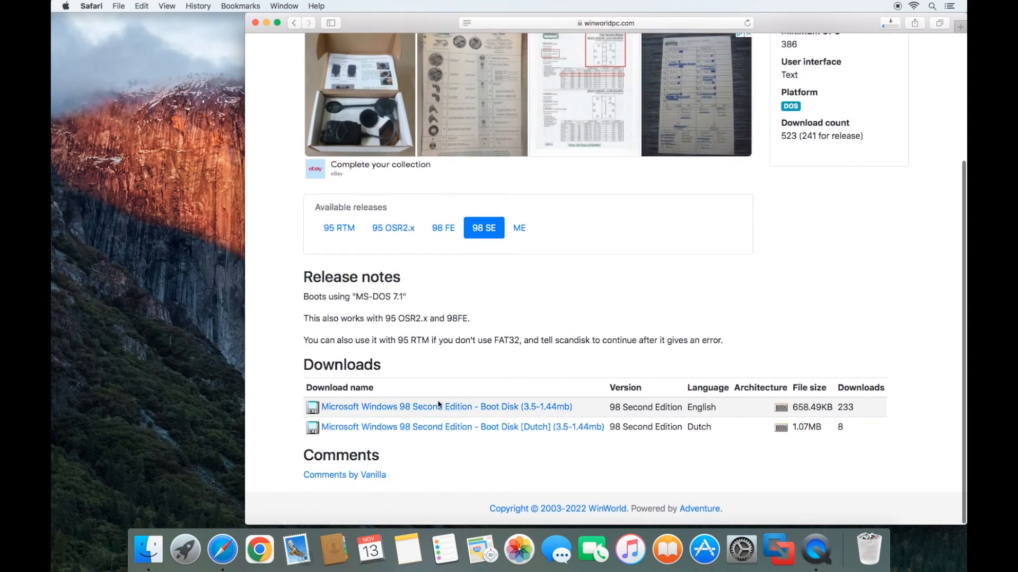
left_click(439, 413)
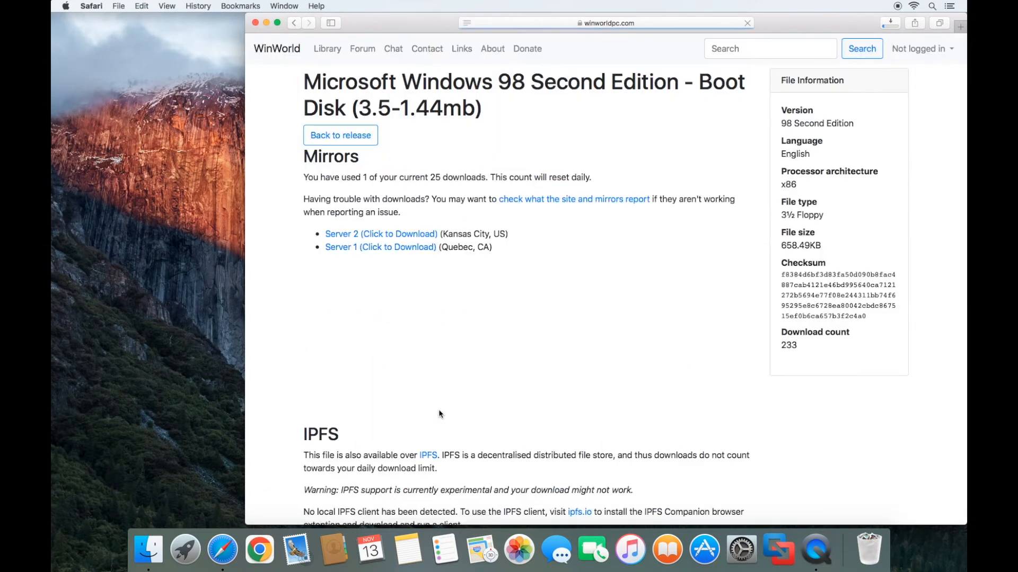
left_click(398, 248)
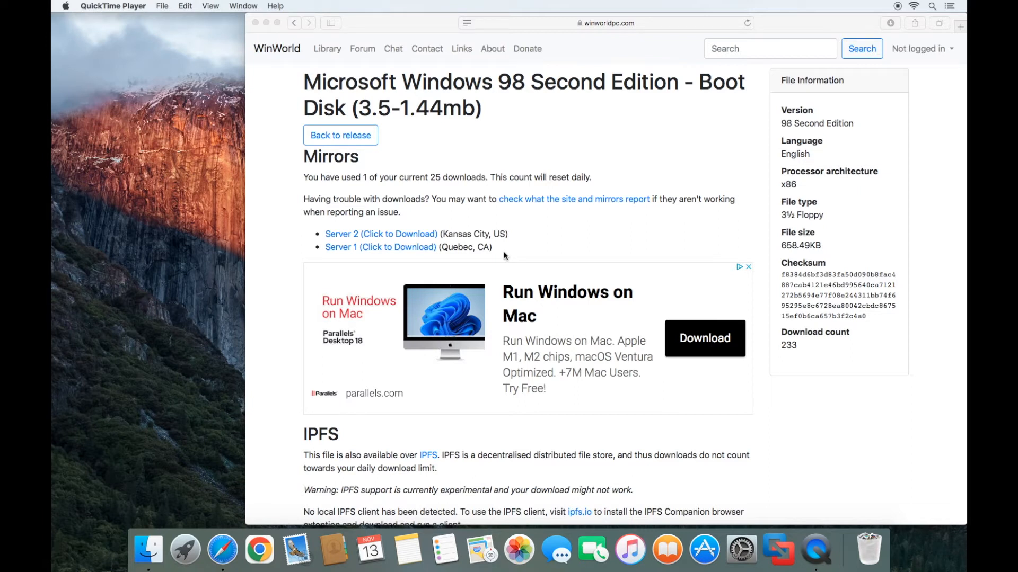
- Return to WinWorld's Library and reopen the Windows 98 Second Edition page
left_click(379, 98)
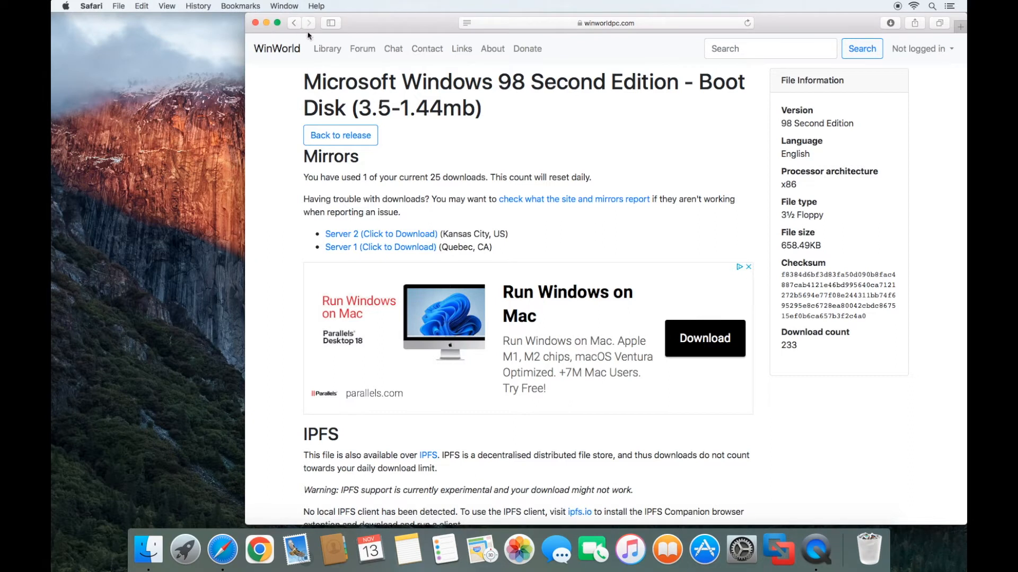
left_click(328, 49)
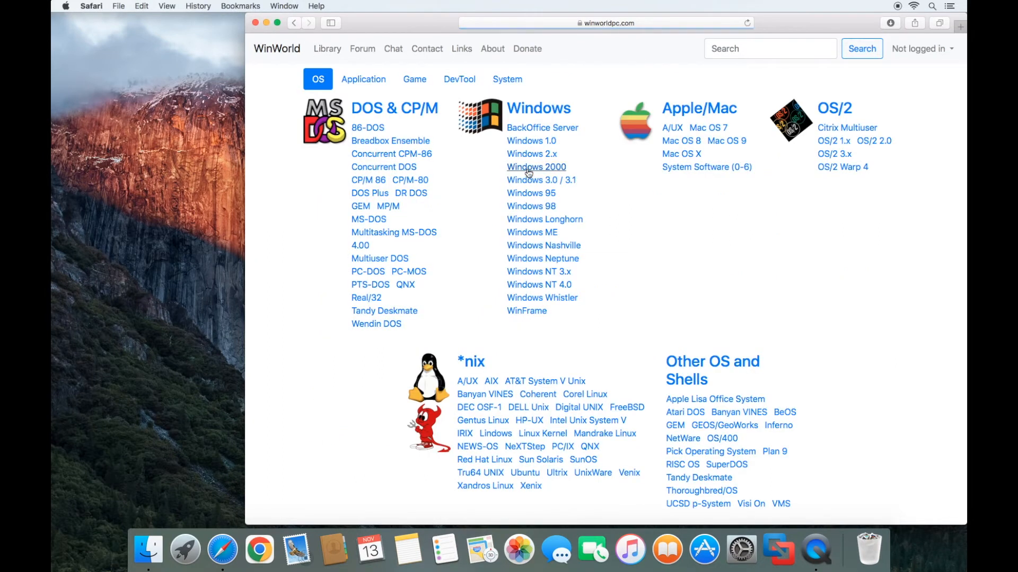
left_click(543, 207)
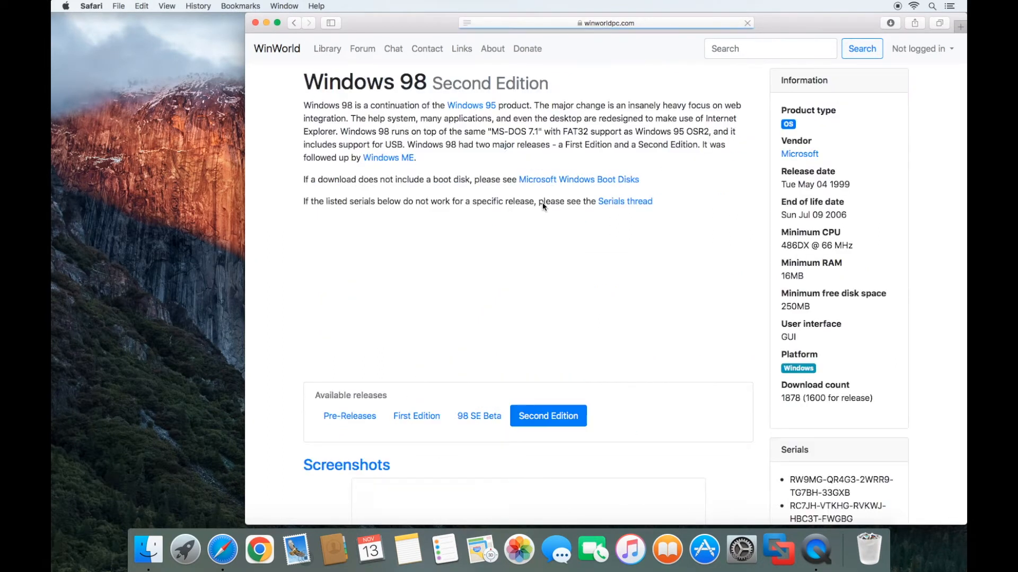
scroll(742, 398, "down", 3)
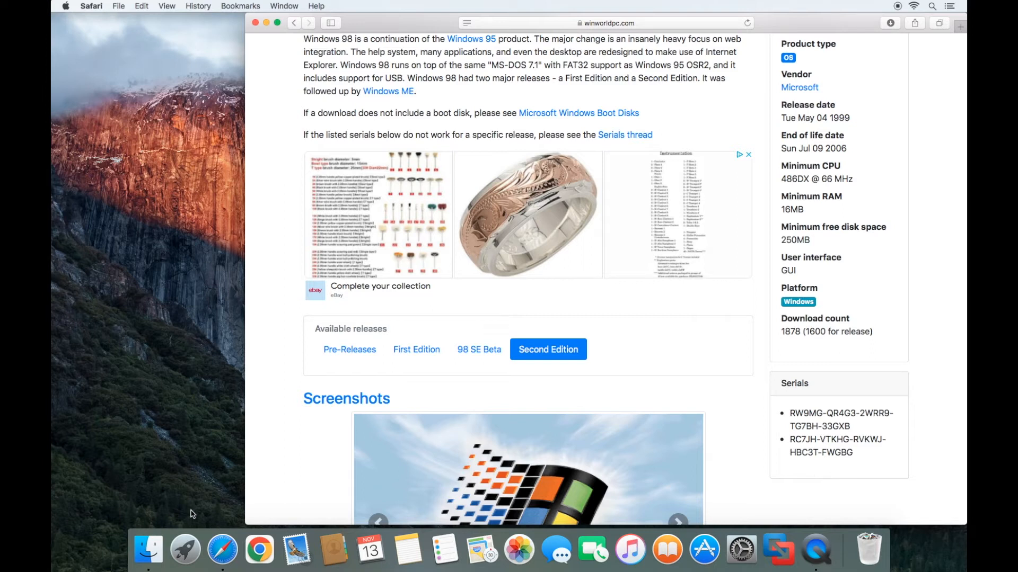
- Extract the boot disk and Windows 98 SE .7z archives in Downloads, then launch VMware Fusion
left_click(156, 548)
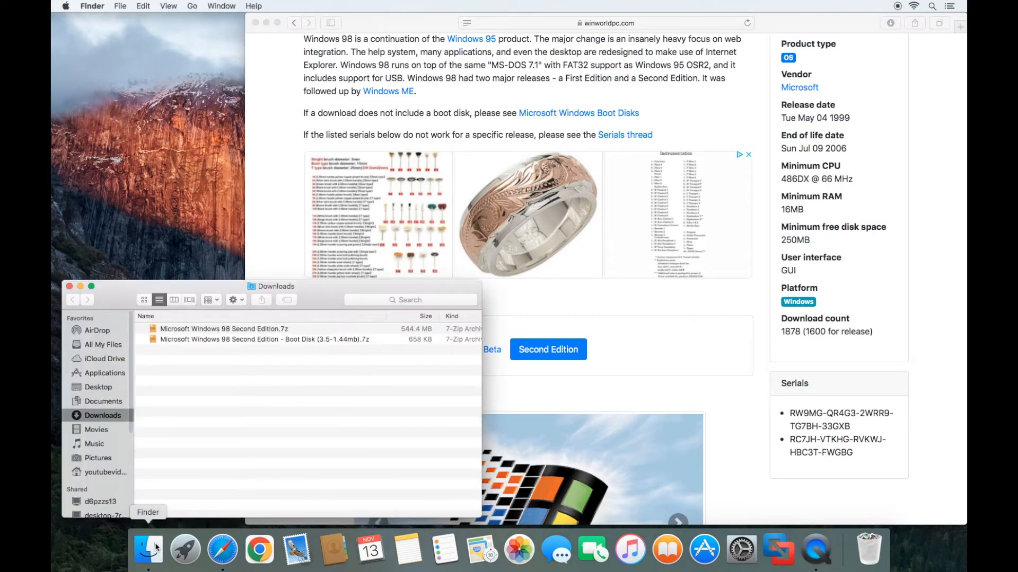
double_click(255, 340)
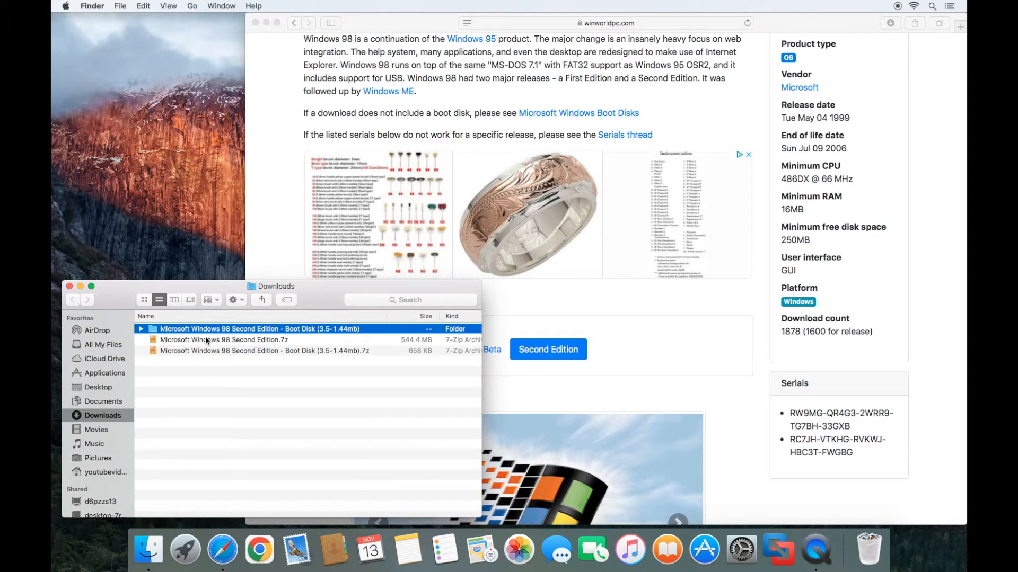
double_click(222, 340)
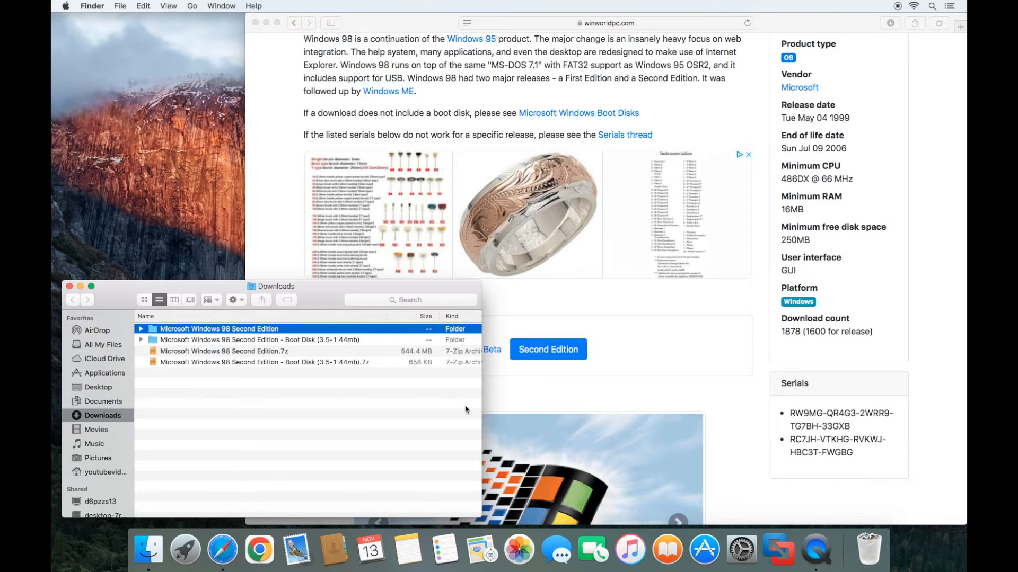
left_click(774, 547)
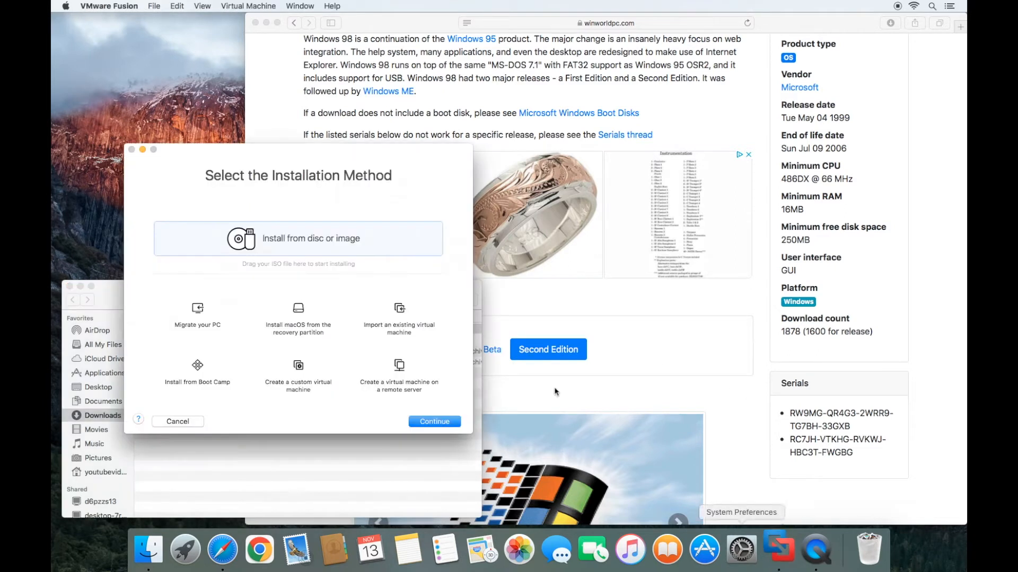
- Create a custom VM with Microsoft Windows > Windows 98 as the guest and a new virtual disk
left_click(299, 368)
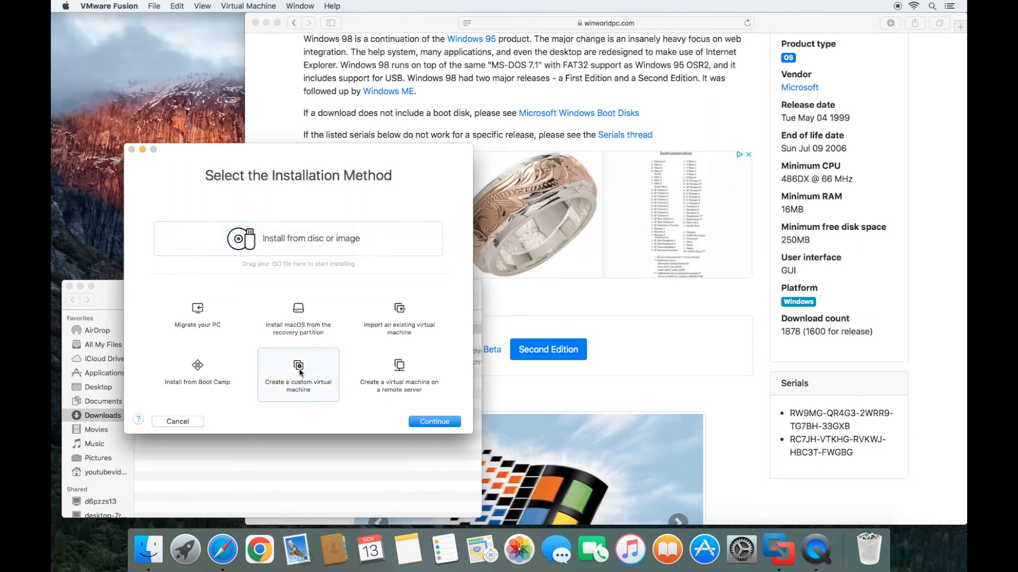
left_click(433, 421)
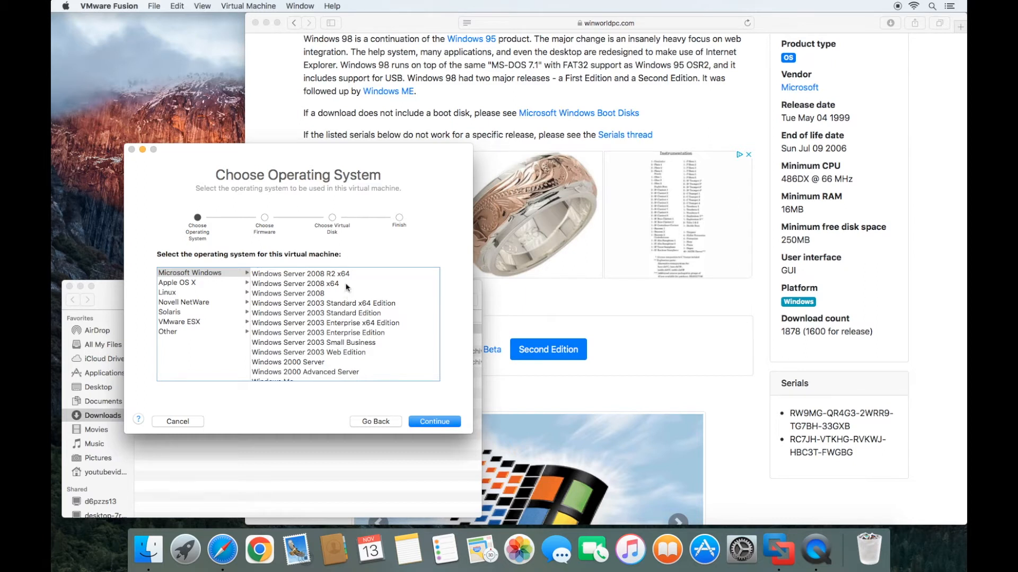
left_click(155, 6)
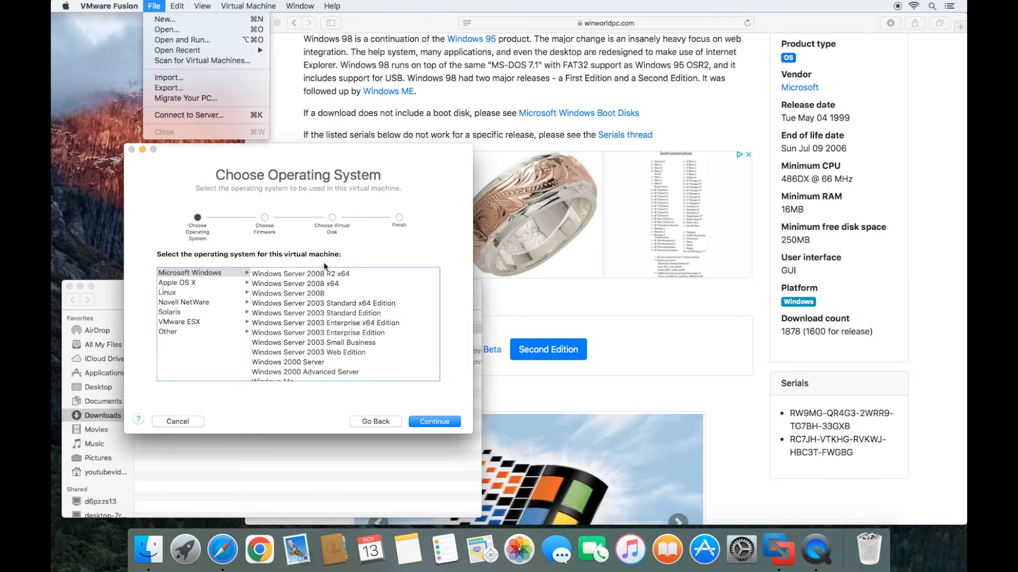
left_click(323, 241)
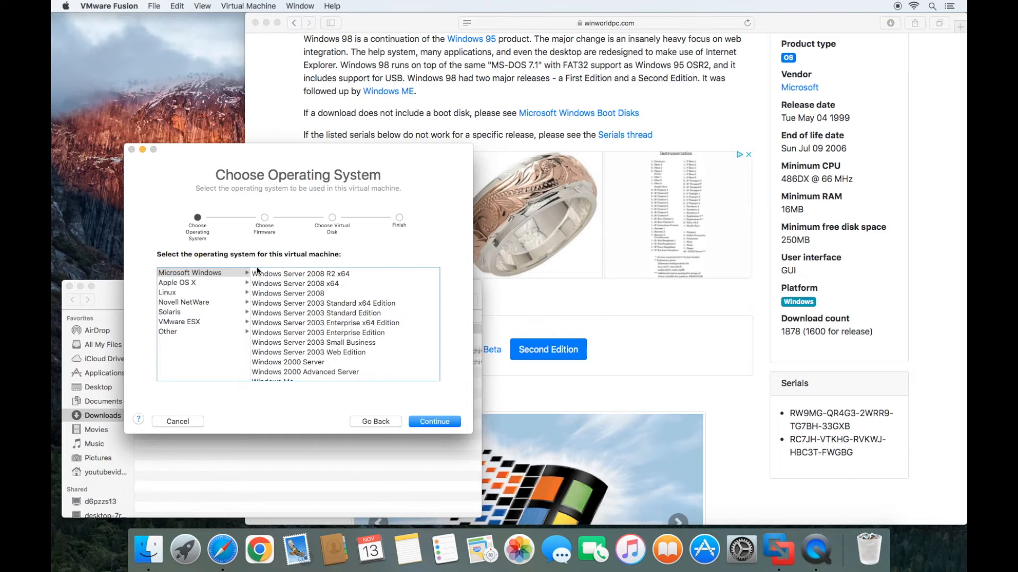
left_click(217, 273)
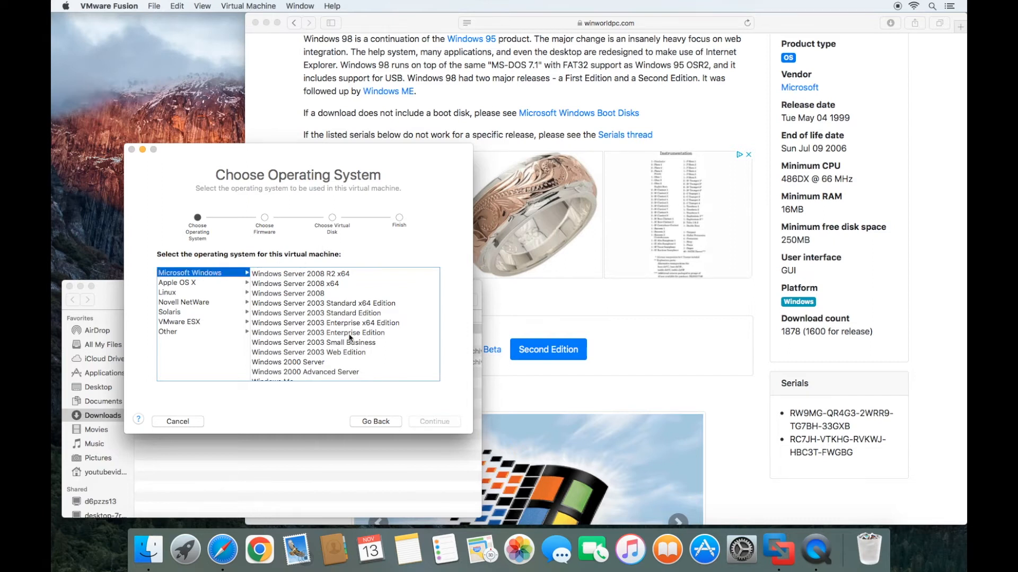
scroll(349, 338, "down", 4)
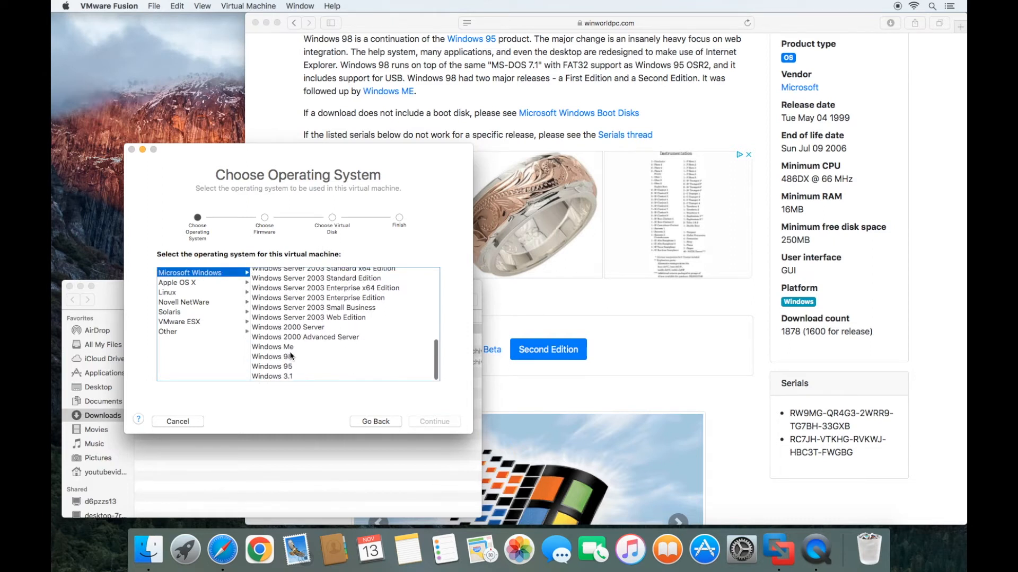
left_click(274, 359)
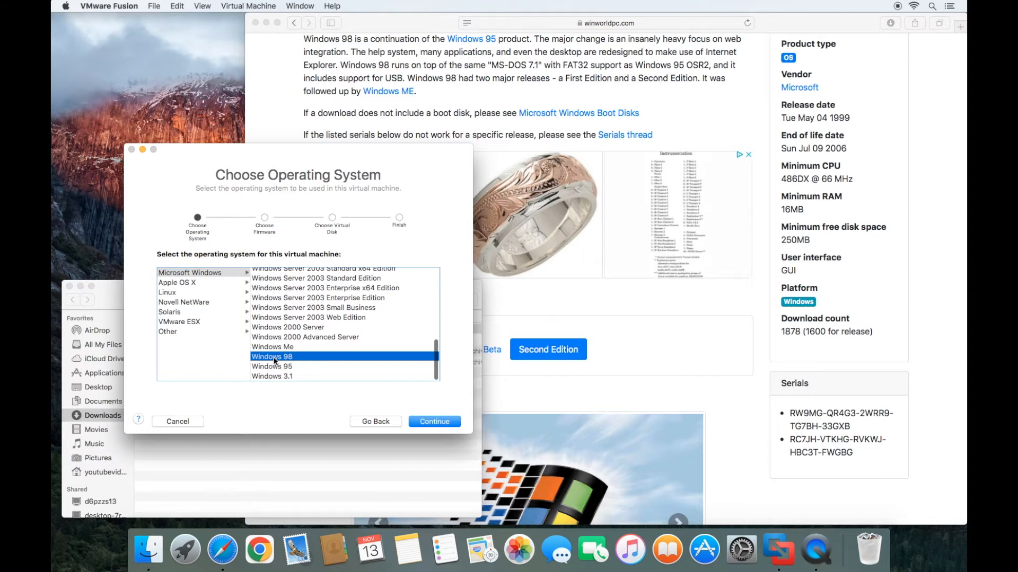
left_click(431, 423)
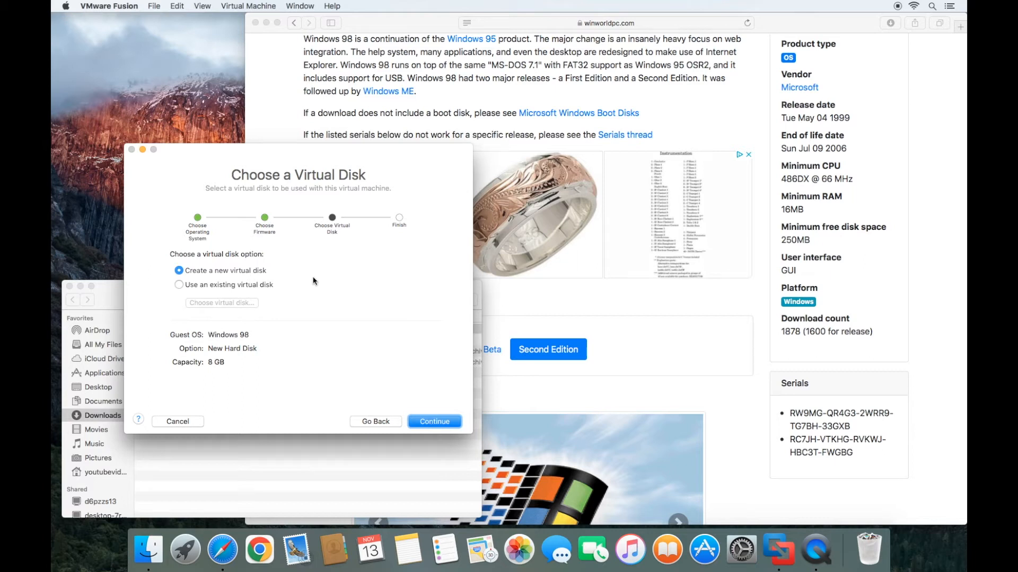
left_click(436, 422)
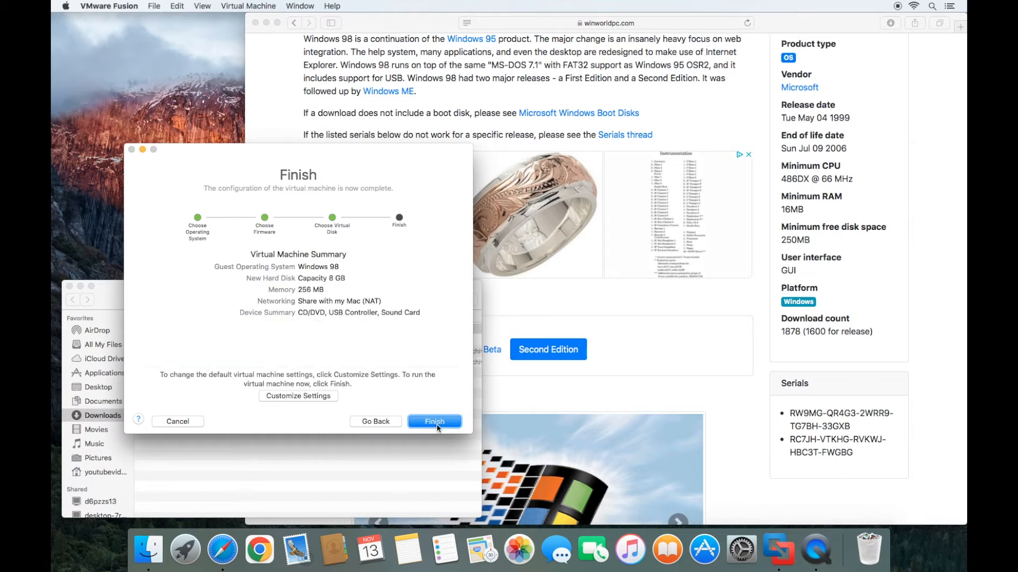
- Choose Customize Settings and save the machine as 'Windows 98' in Virtual Machines
left_click(304, 398)
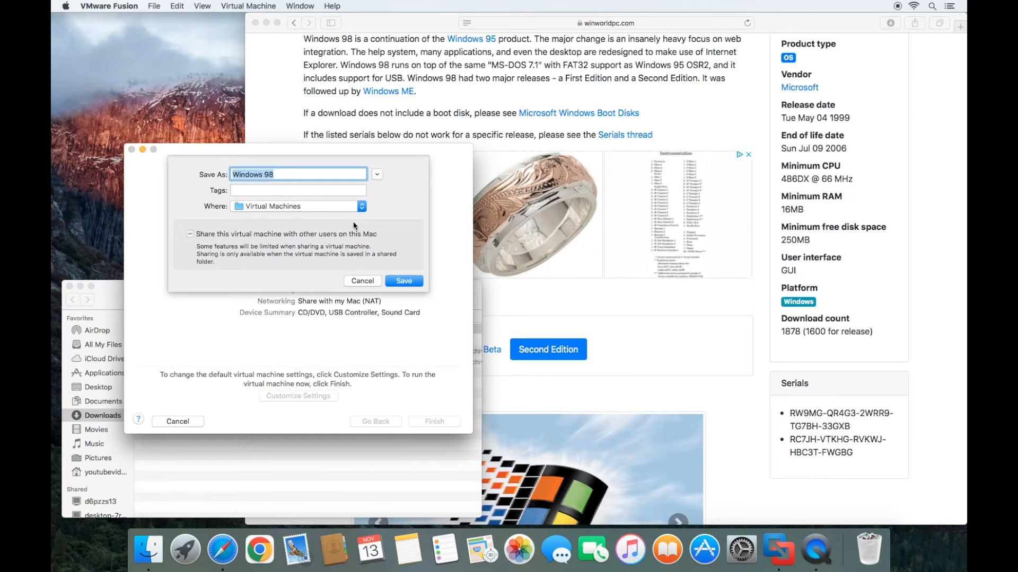
left_click(402, 284)
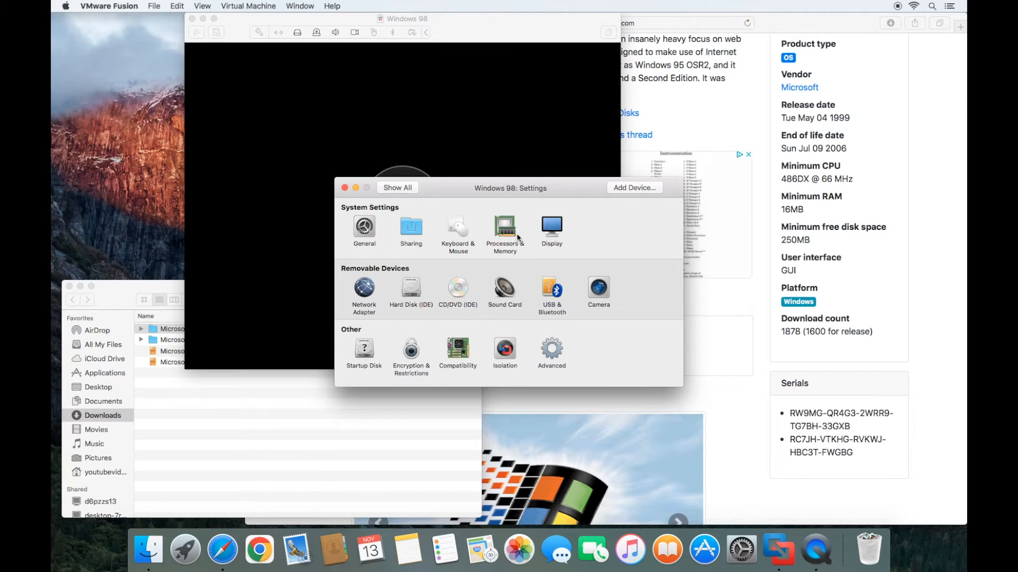
- Set the memory to 512 MB under Processors & Memory
left_click(509, 230)
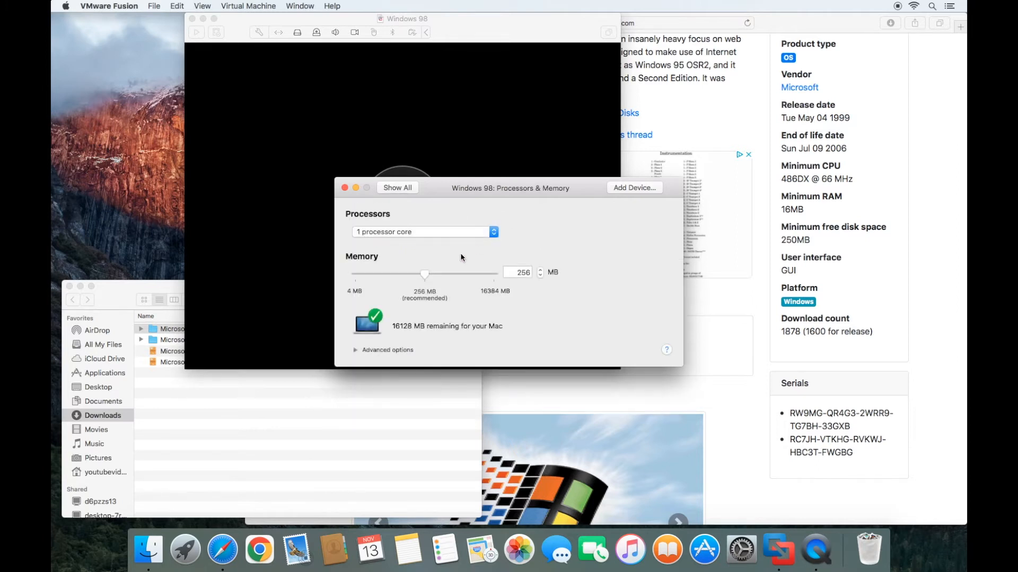
double_click(517, 269)
type("512")
key("Return")
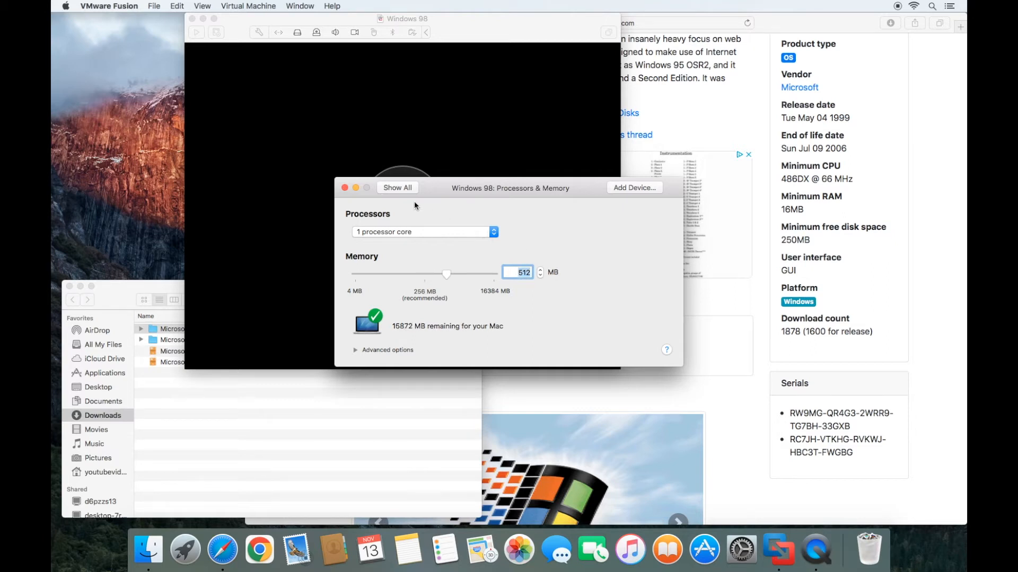
left_click(404, 188)
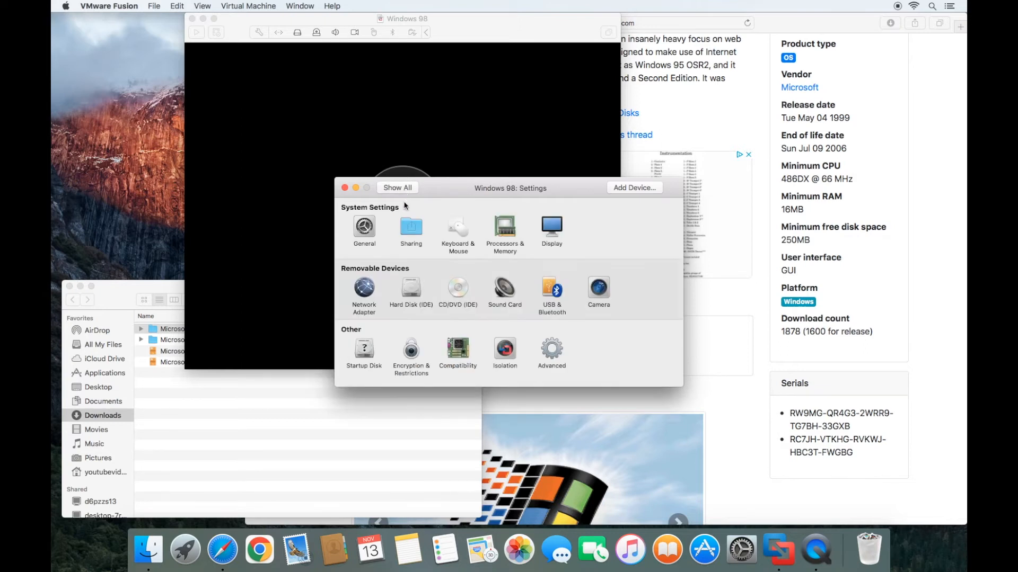
- Point the CD/DVD (IDE) drive at the 'Windows 98 Second Edition.iso' disc image
left_click(459, 290)
left_click(446, 252)
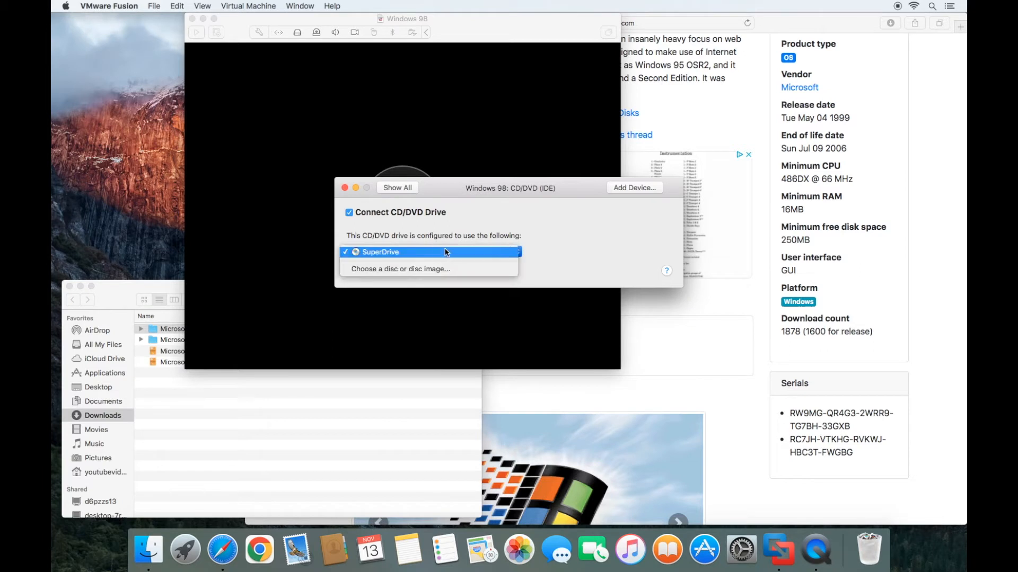
left_click(421, 269)
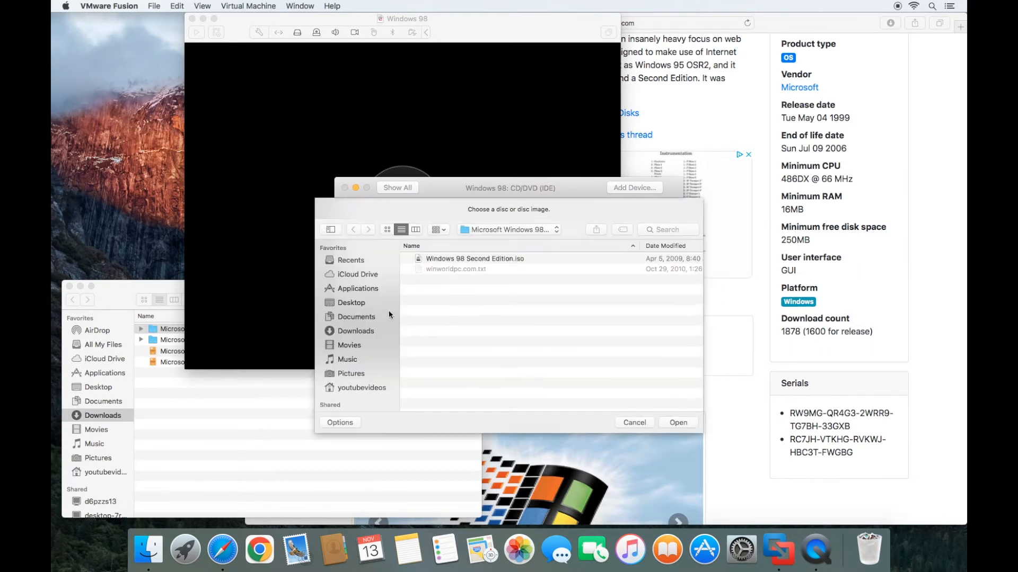
left_click(514, 231)
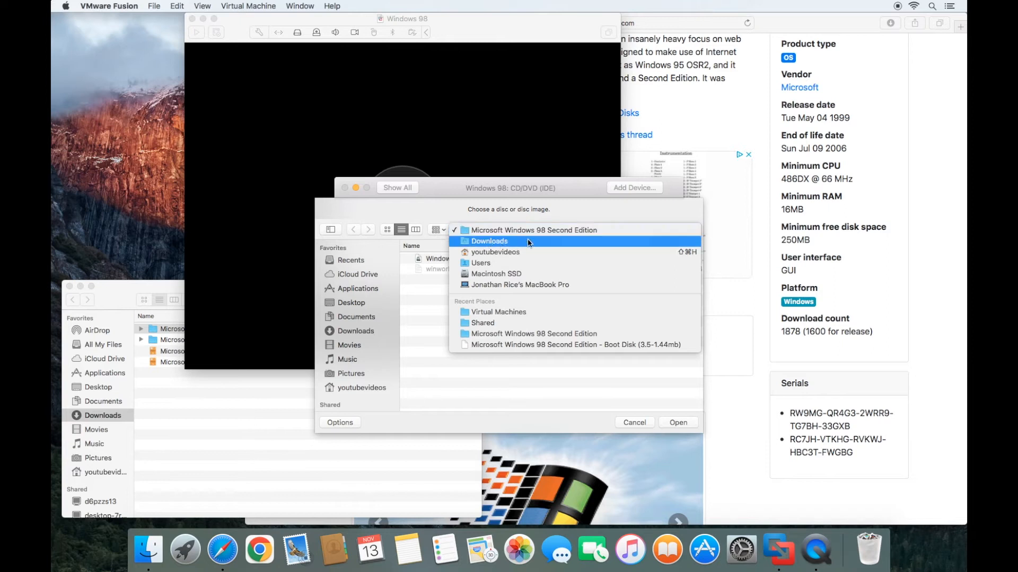
left_click(568, 230)
left_click(461, 260)
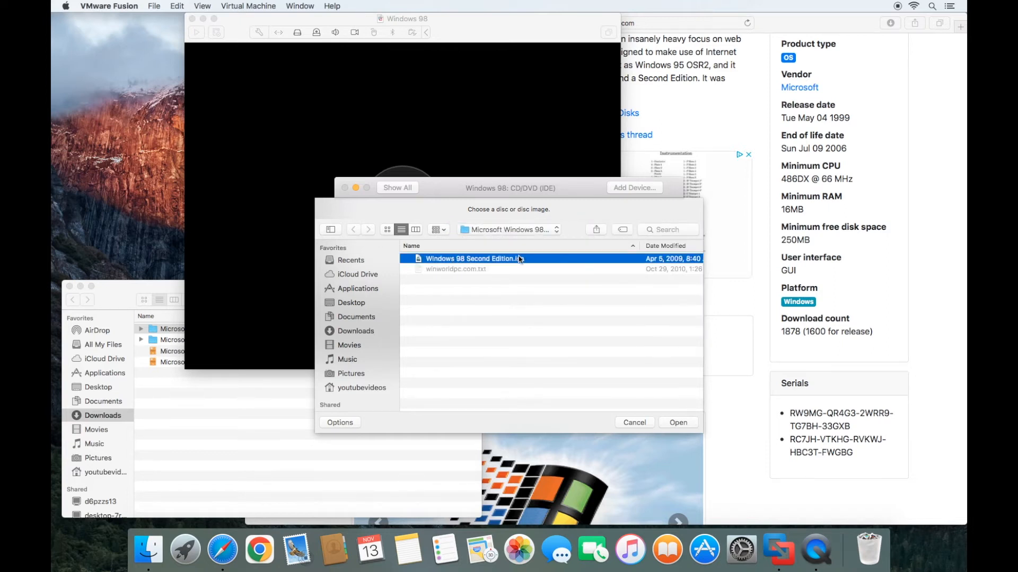
left_click(678, 422)
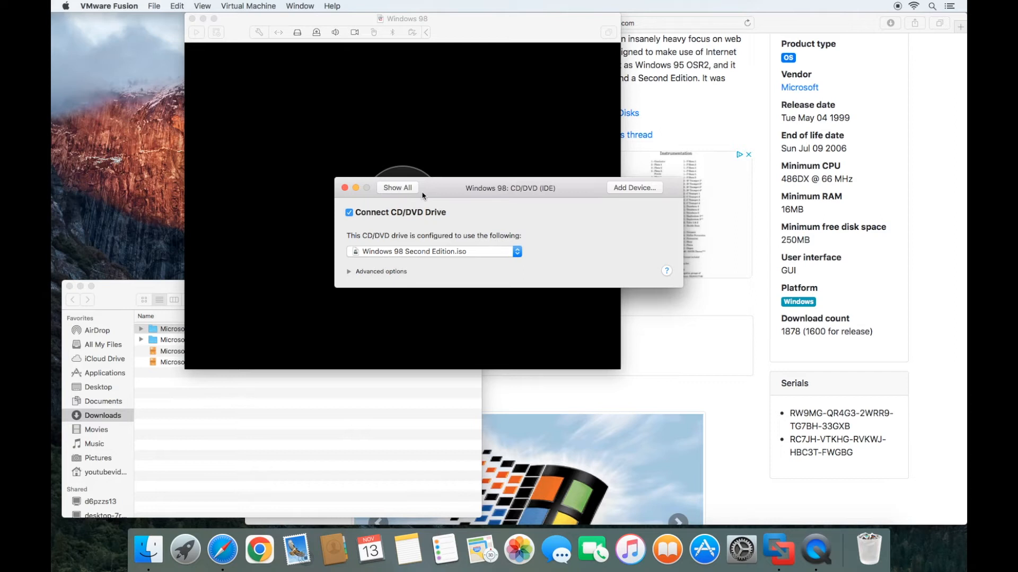
left_click(397, 188)
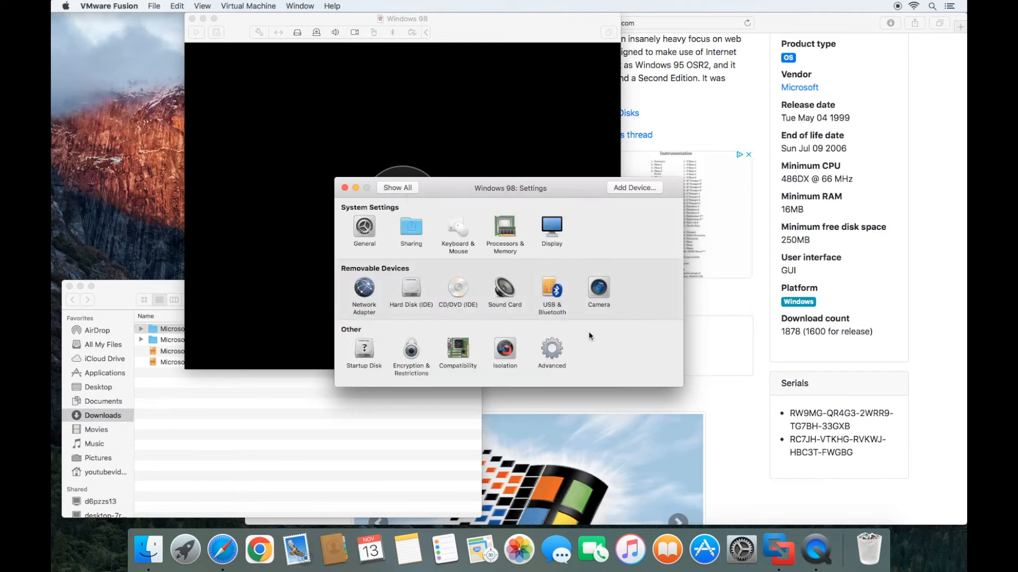
- Add a floppy drive using Downloads/Boot Disk/'Windows 98 Second Edition Boot.img', then close Settings
left_click(643, 191)
left_click(382, 289)
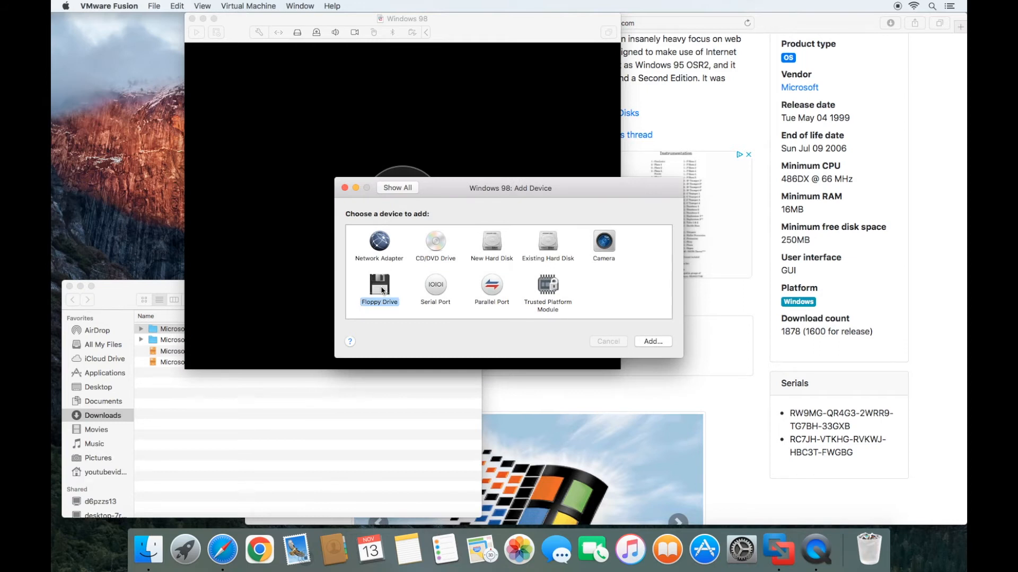
left_click(660, 343)
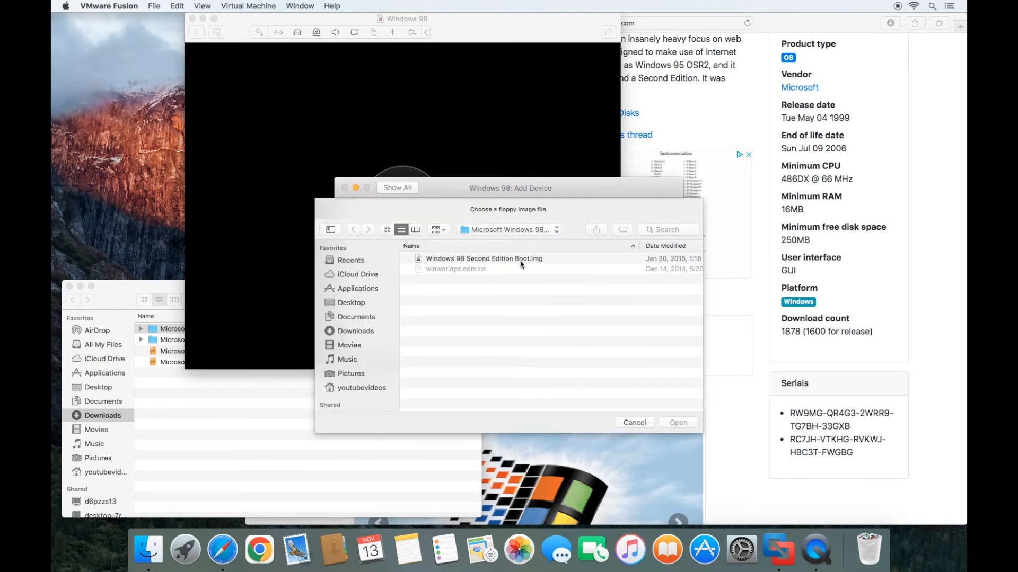
left_click(518, 233)
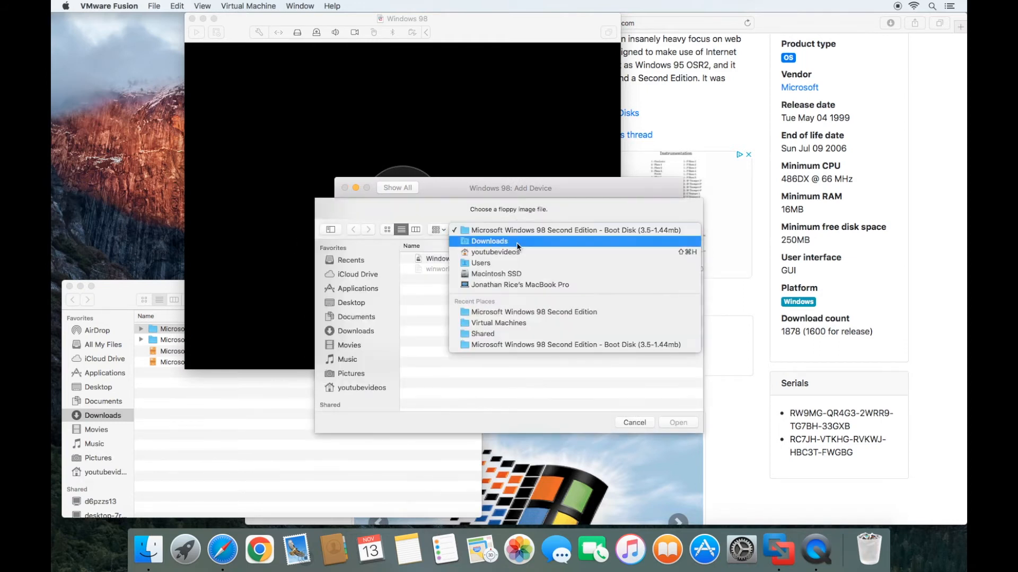
left_click(517, 243)
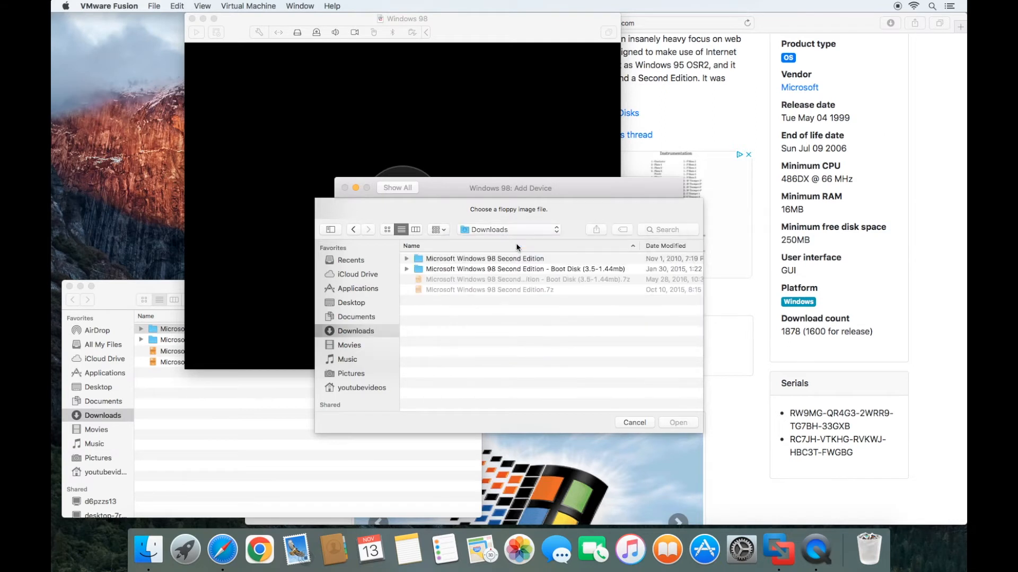
double_click(523, 270)
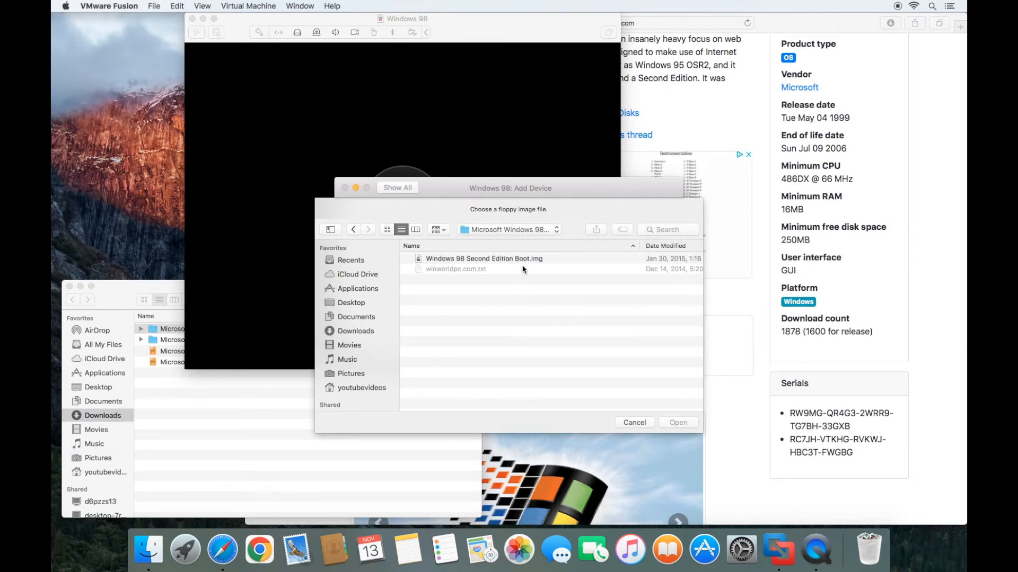
left_click(503, 260)
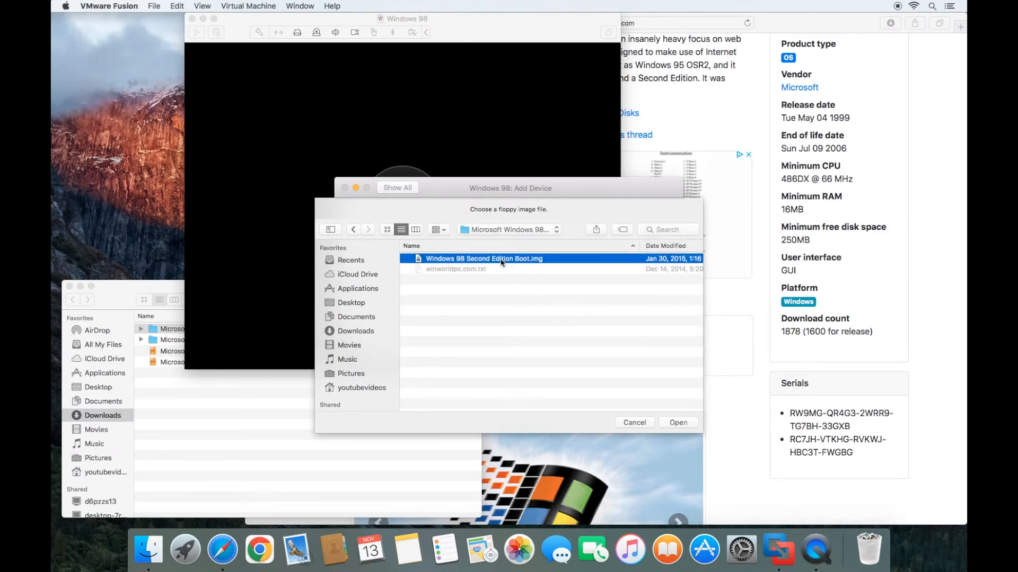
left_click(678, 423)
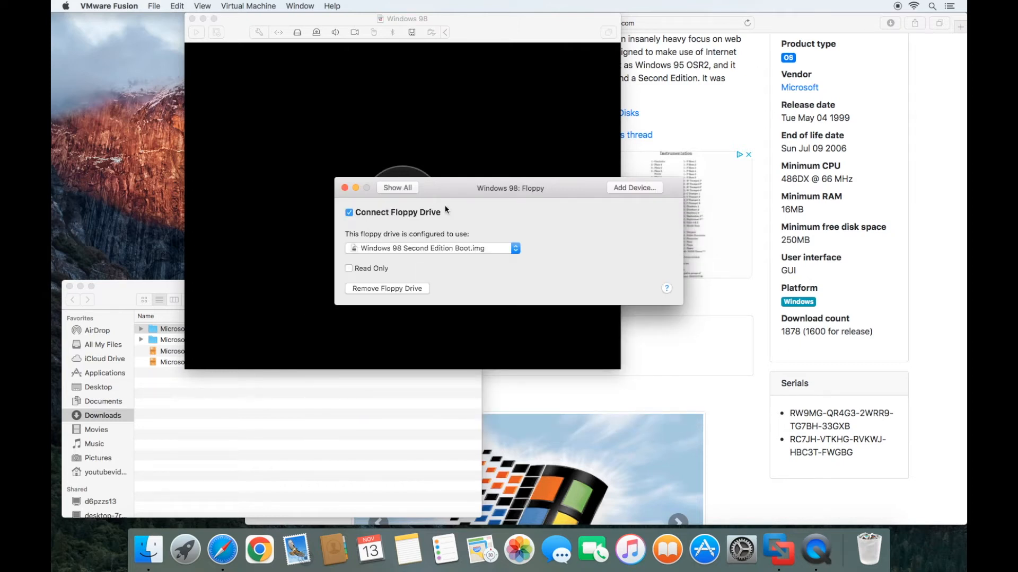
left_click(344, 189)
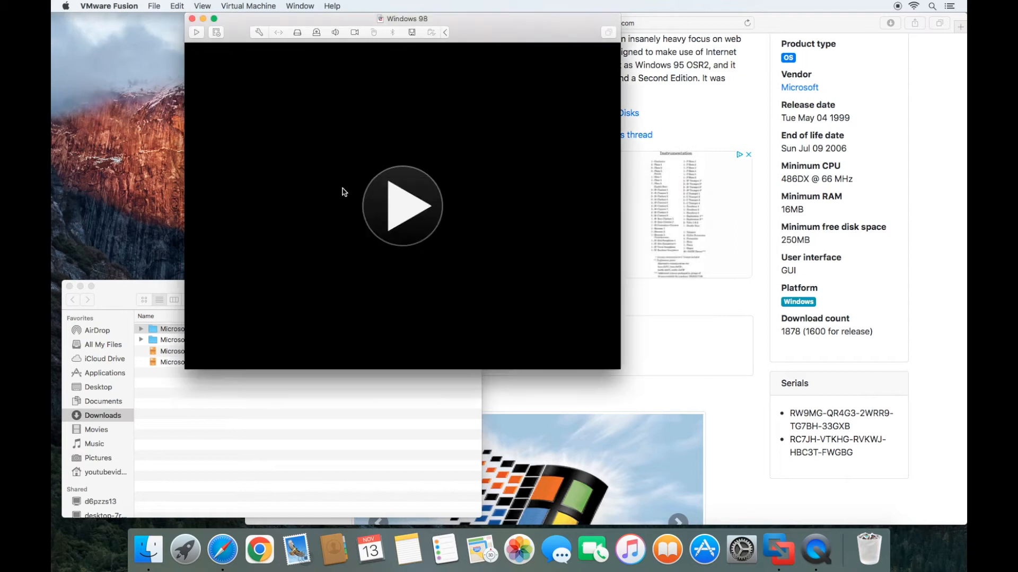
- Power on the VM and choose option 1, 'Start Windows 98 Setup from CD-ROM'
left_click(409, 204)
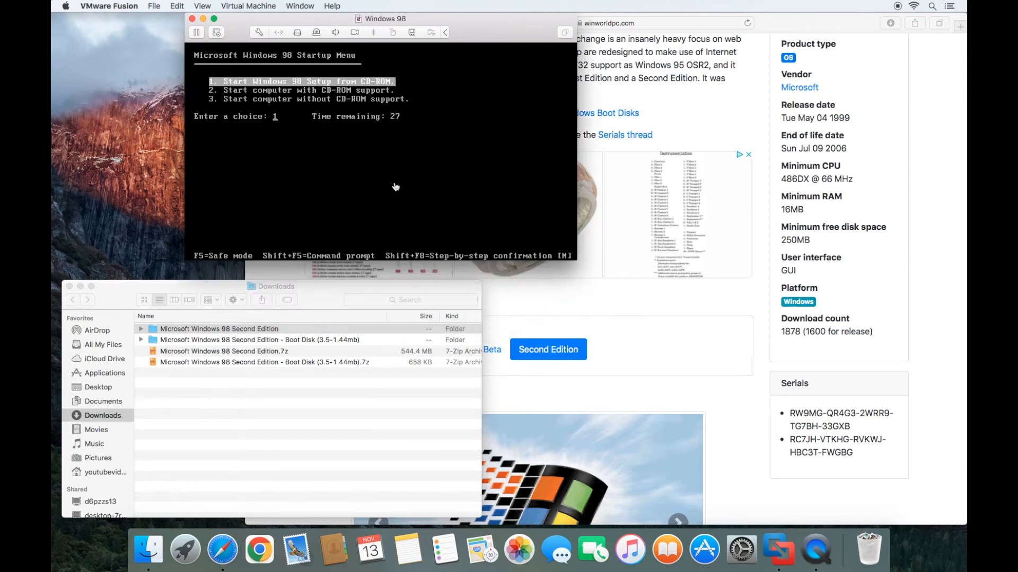
left_click(395, 187)
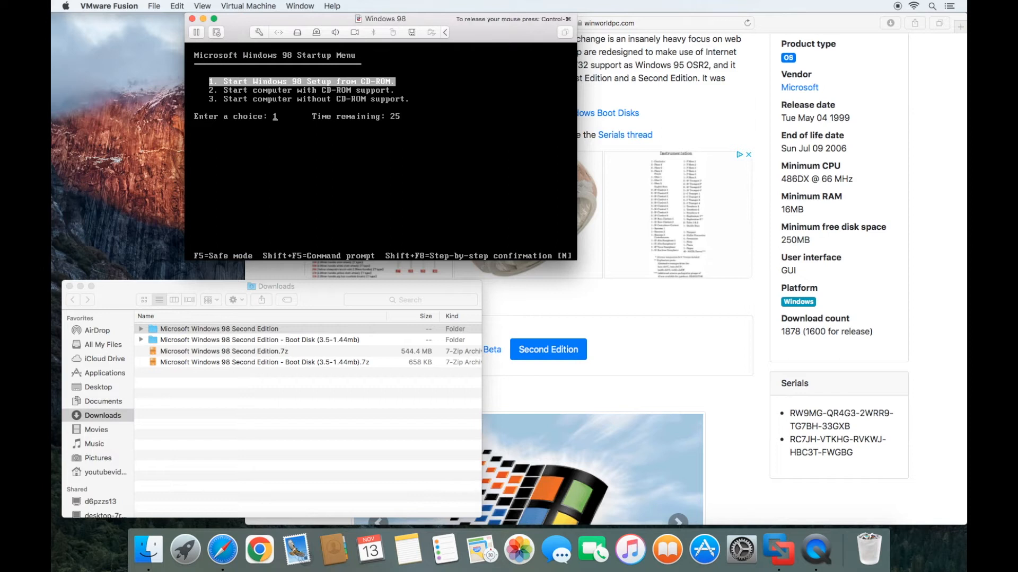
key("Return")
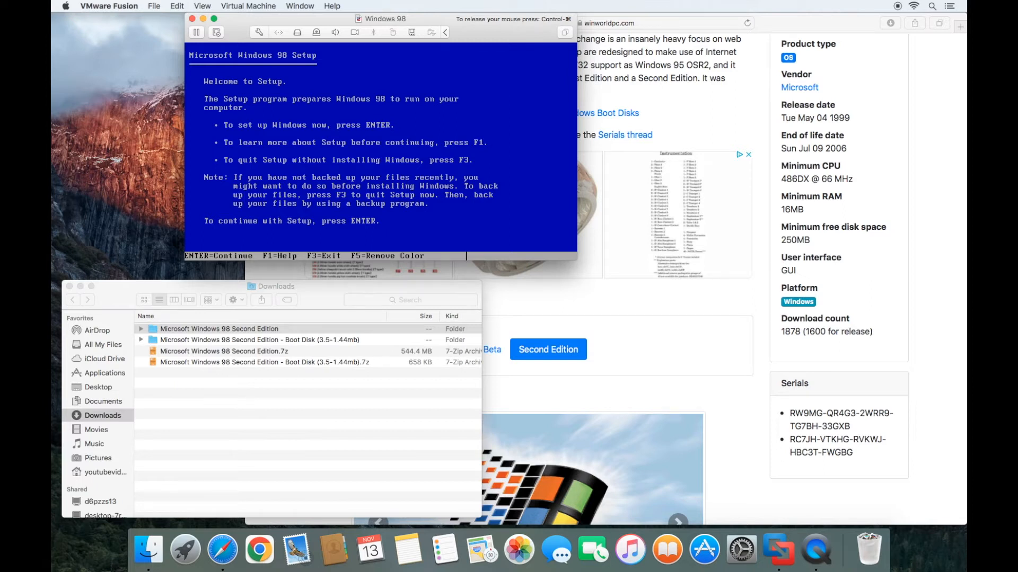
- Configure the unallocated disk space with large disk support enabled, then let Setup restart the VM
key("Return")
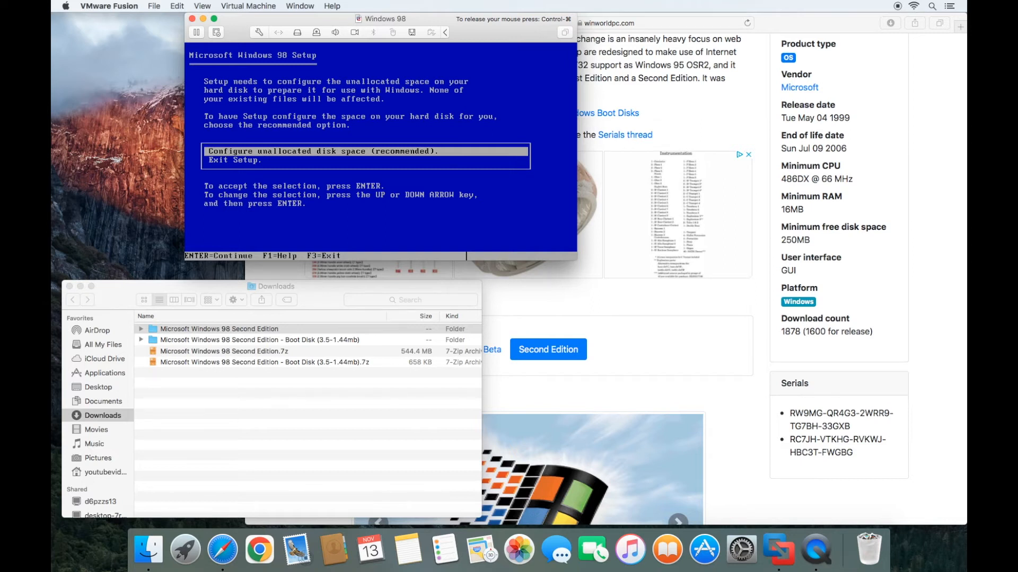
key("Return")
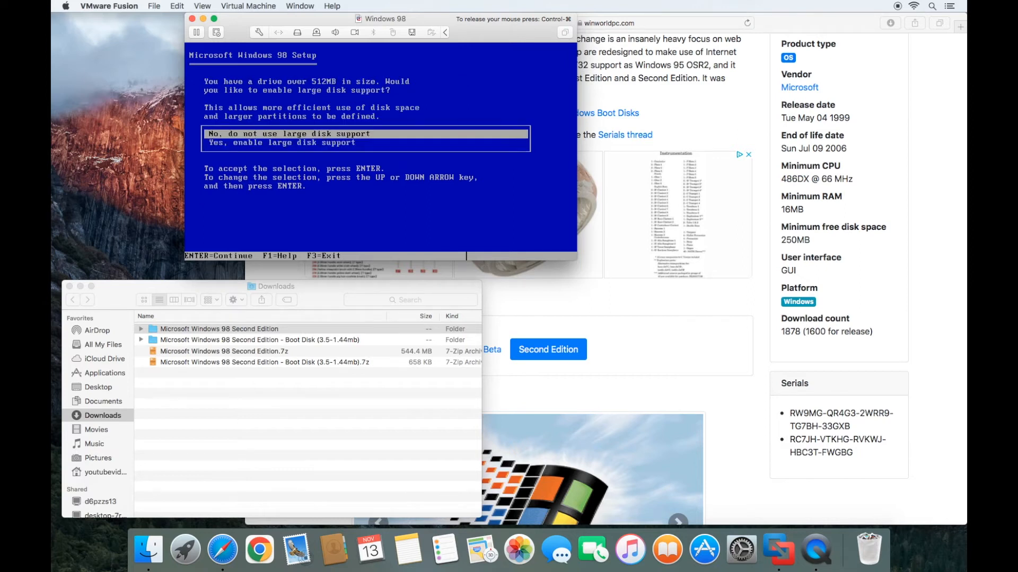
key("Down")
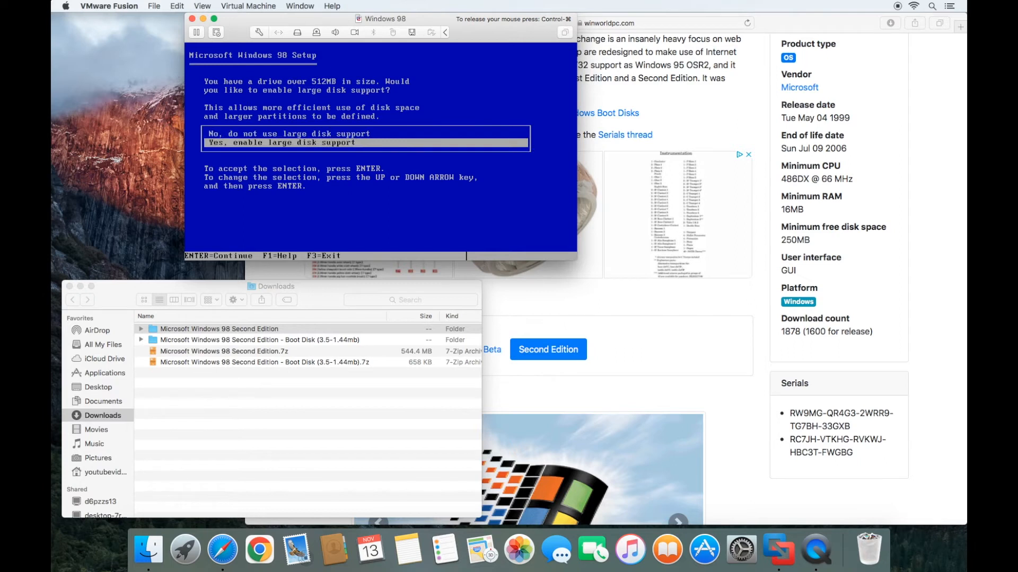
key("Return")
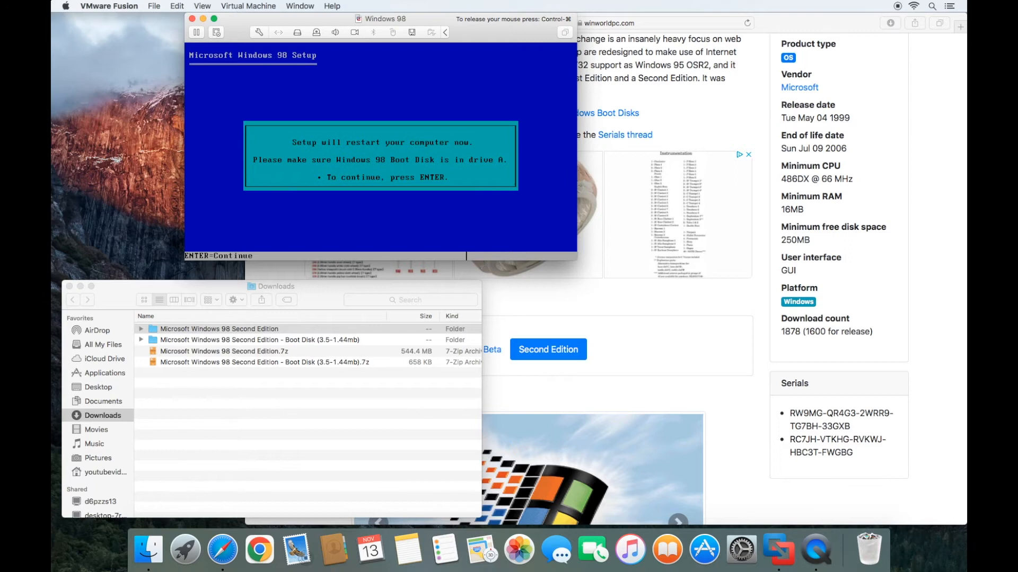
key("Return")
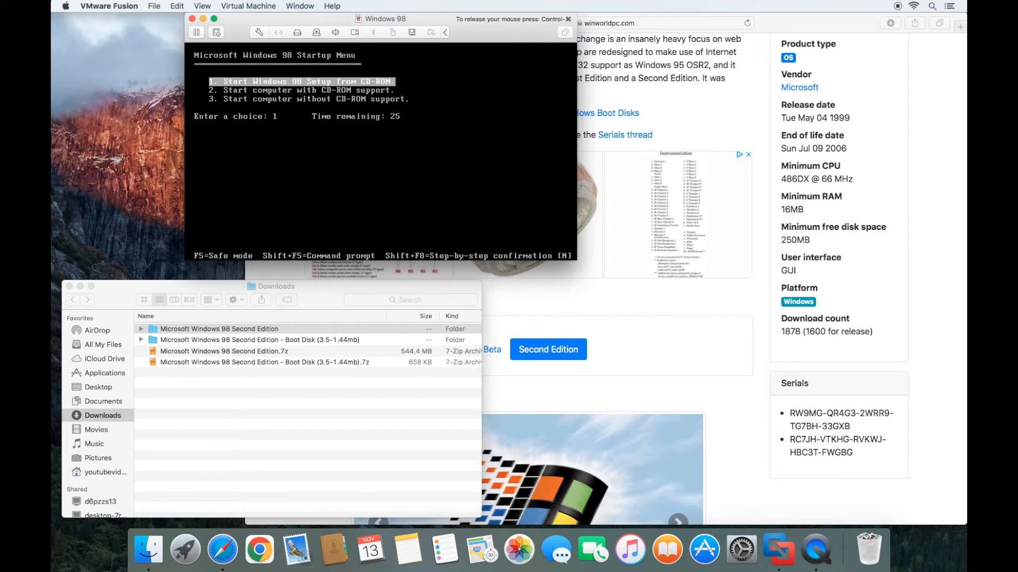
- Boot Startup Menu option 1 to run Setup from CD-ROM and accept the routine ScanDisk check
key("Return")
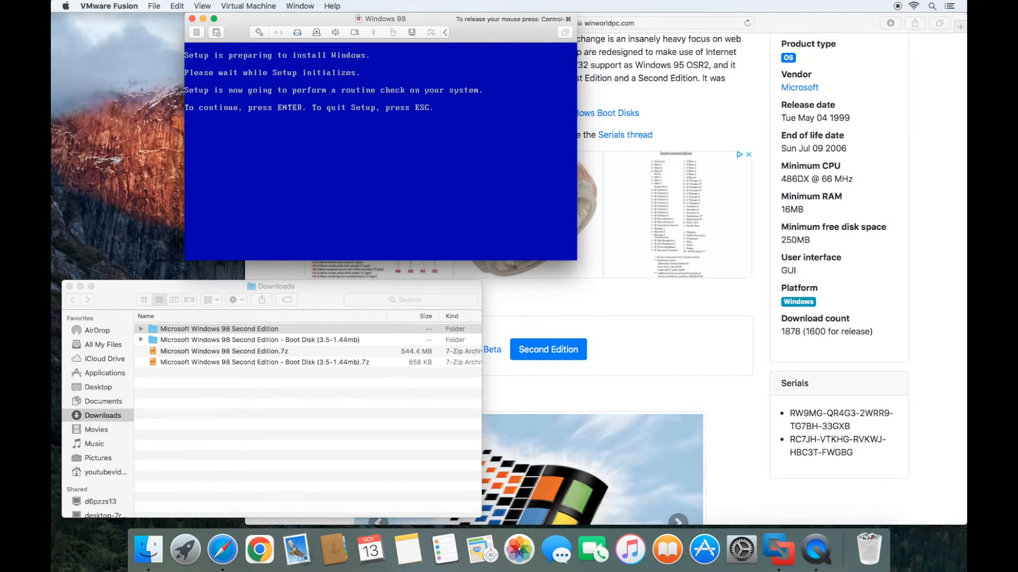
key("Return")
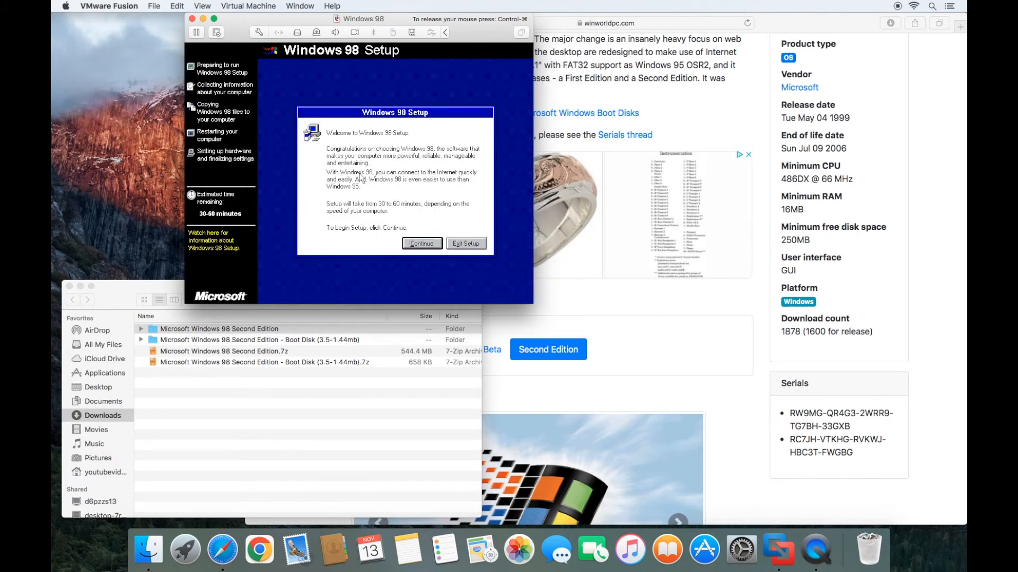
- Start the Setup wizard with C:\WINDOWS as the install folder and the Custom setup type
left_click(410, 245)
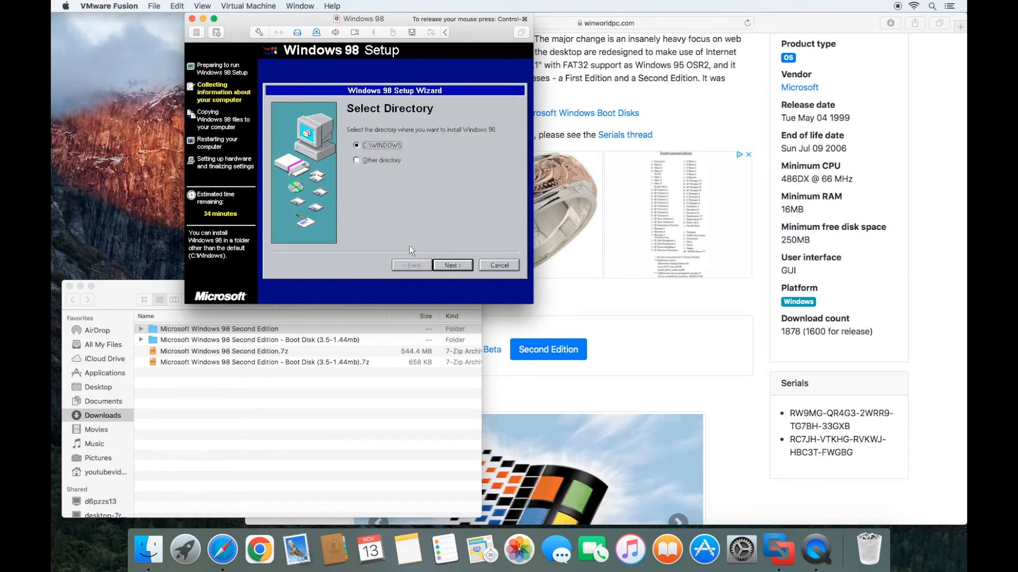
left_click(448, 263)
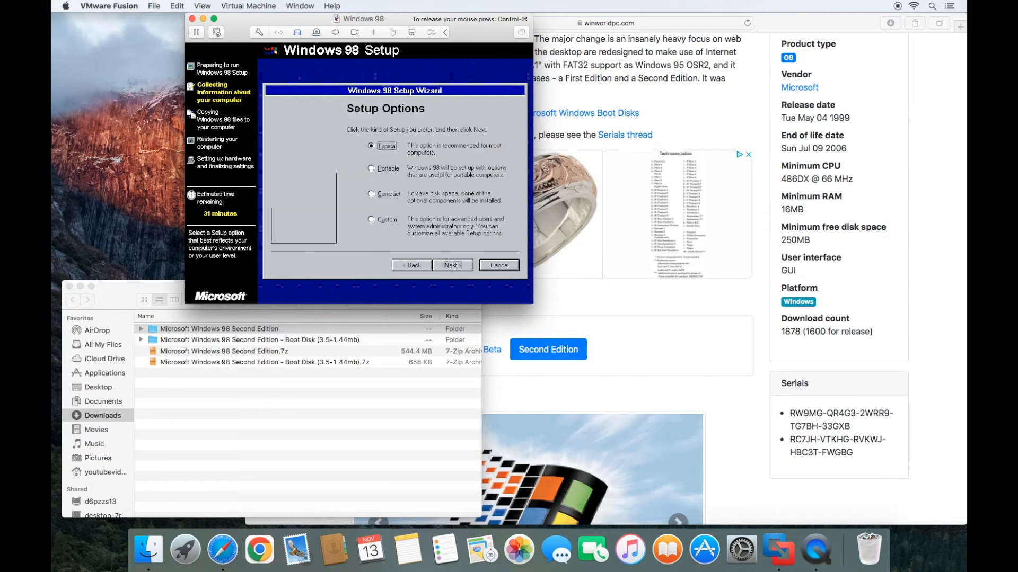
left_click(376, 221)
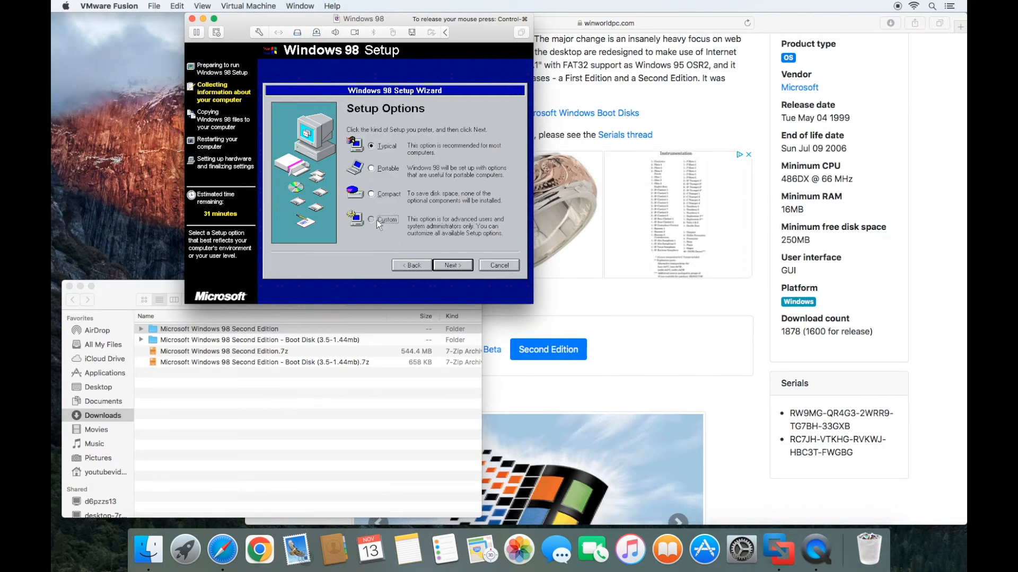
left_click(453, 266)
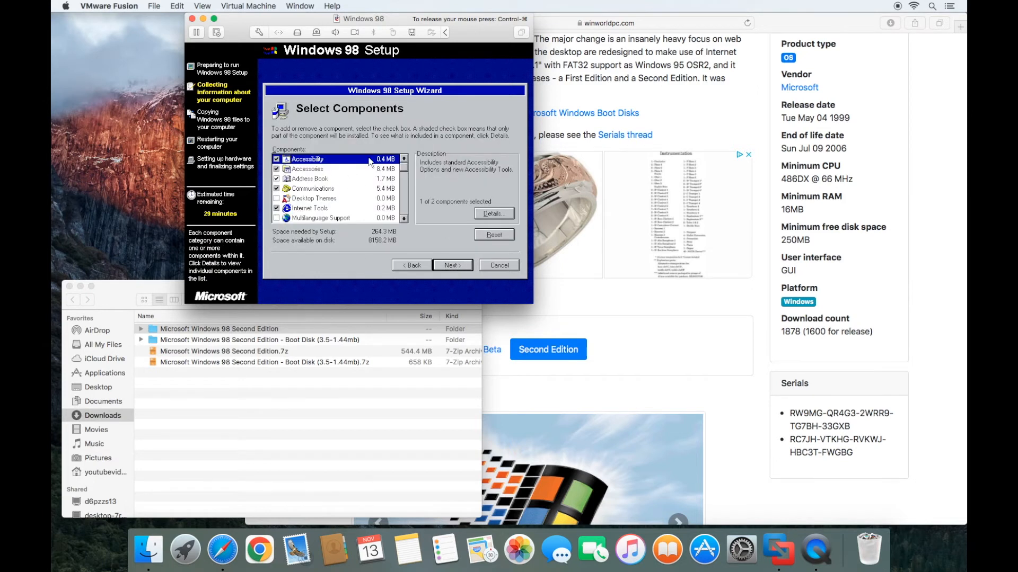
- Include the Accessibility, Accessories, Communications, Desktop Themes and Internet Tools components
key("Down")
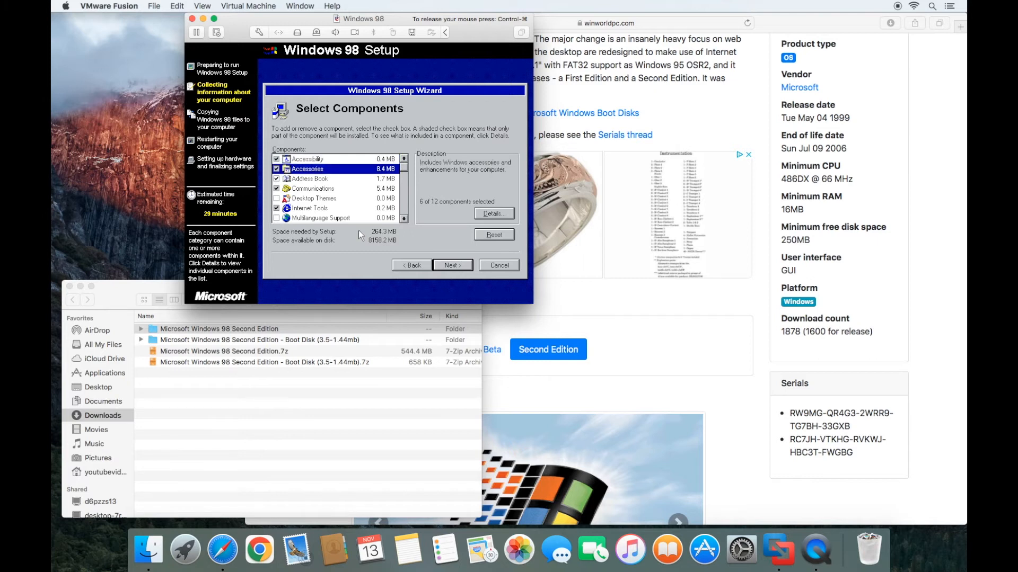
key("Up")
key("space")
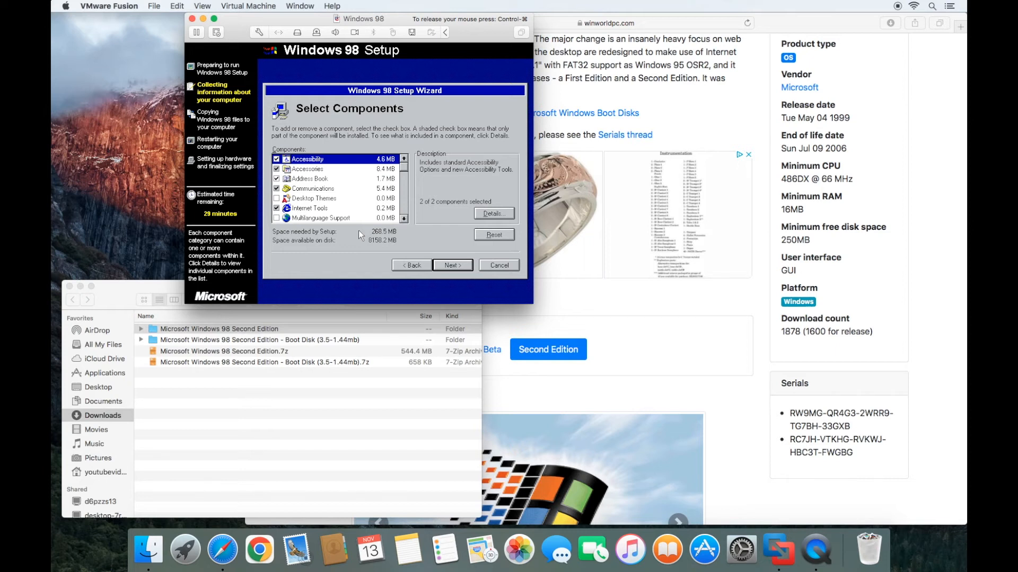
key("Down")
key("space")
key("Down")
key("Down")
key("space")
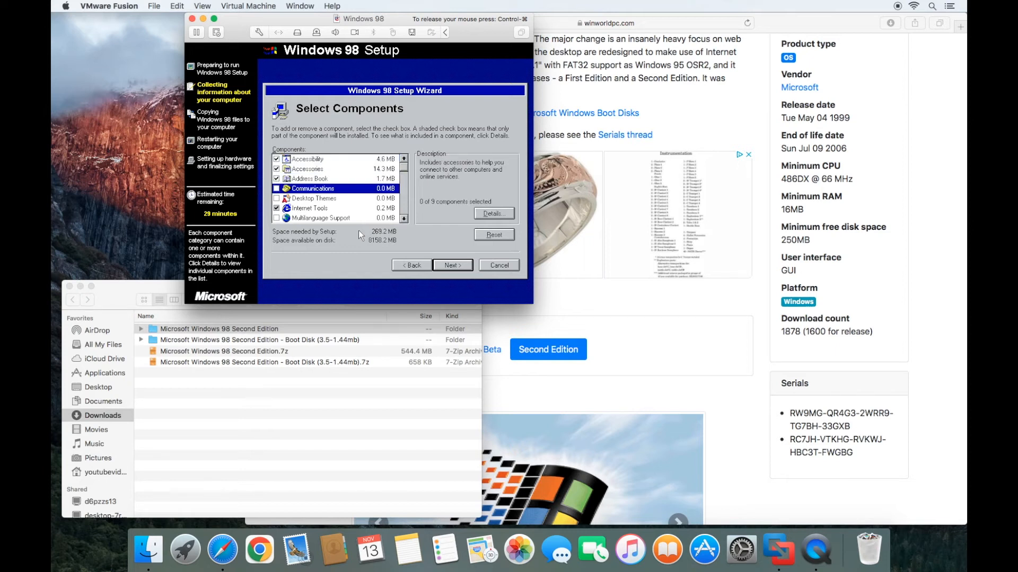
key("Down")
key("space")
key("Down")
key("space")
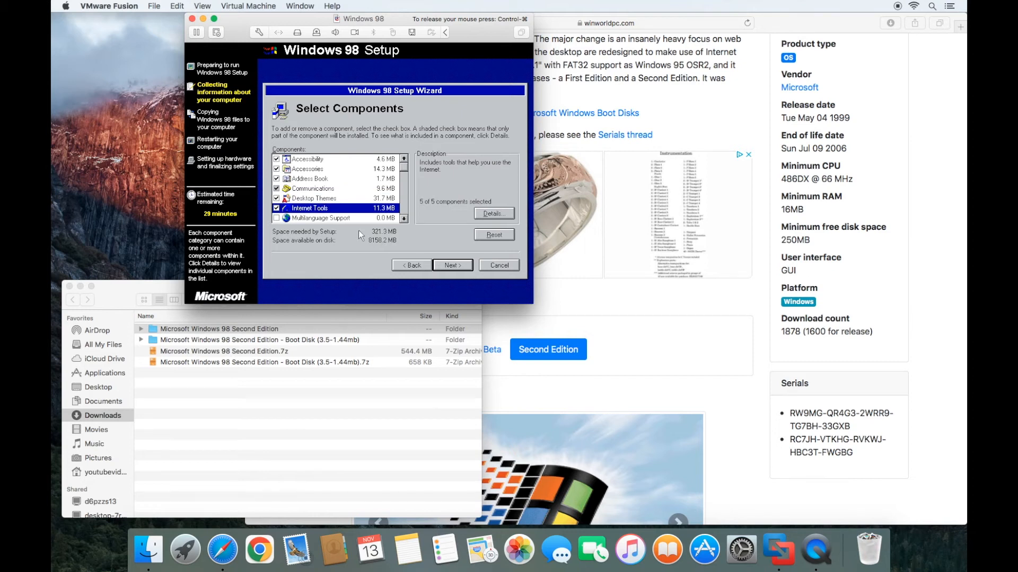
- Include Multilanguage Support, Multimedia and System Tools, leaving Web TV for Windows unchecked, and continue
key("Down")
key("space")
key("Down")
key("Down")
key("Down")
key("Up")
key("Up")
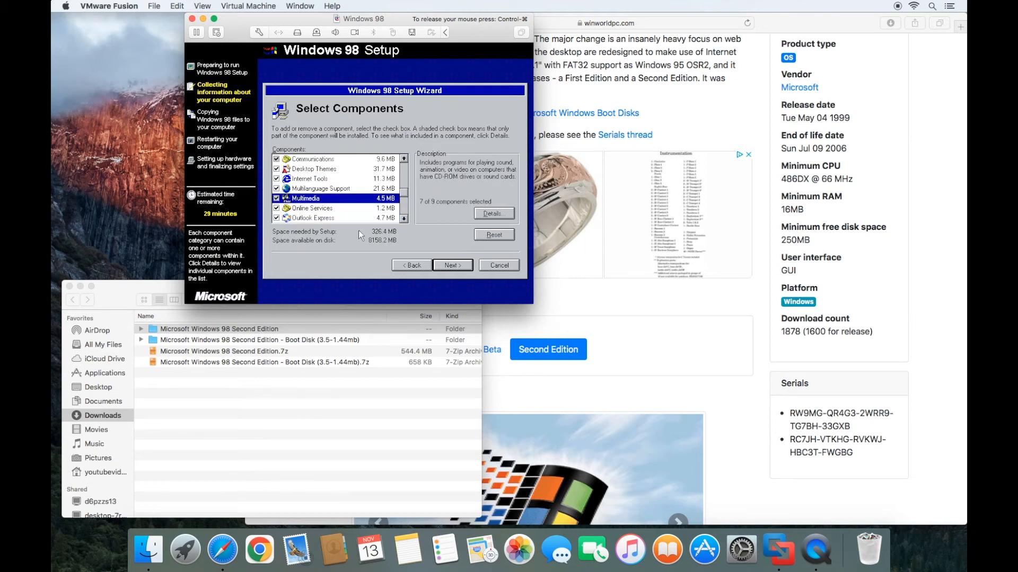
key("space")
key("Down")
key("Down")
key("Down")
key("Down")
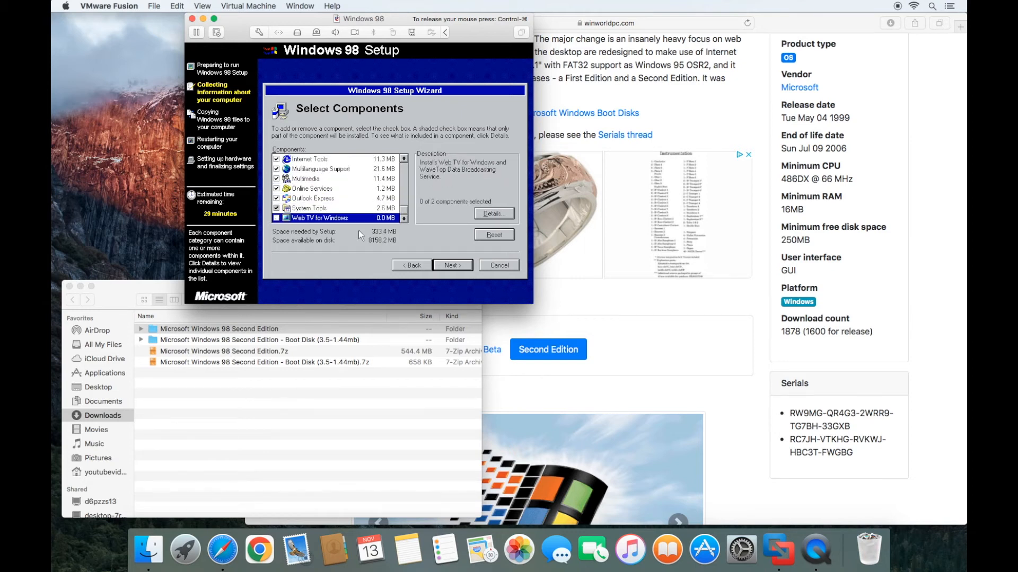
key("Up")
key("space")
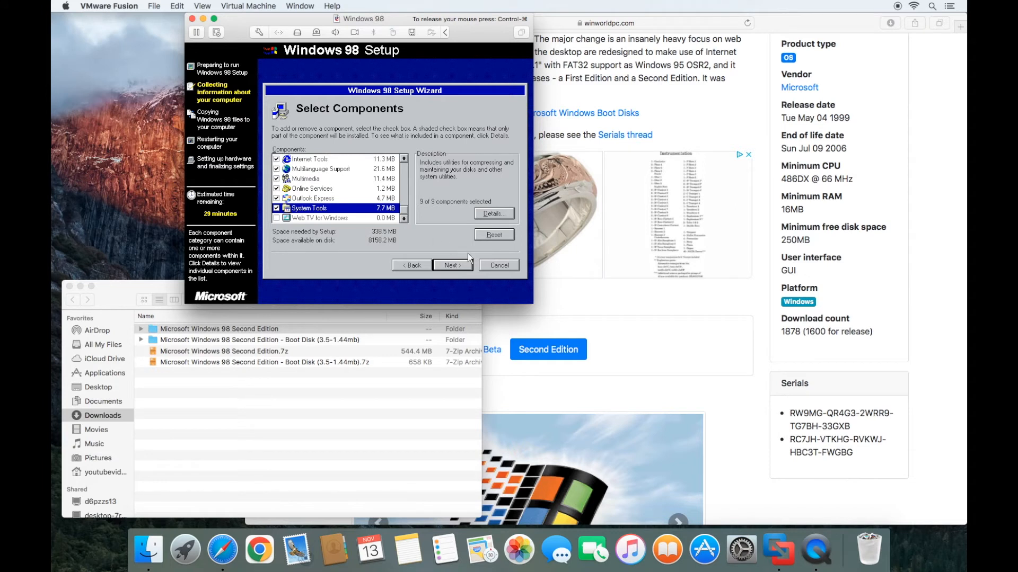
left_click(452, 265)
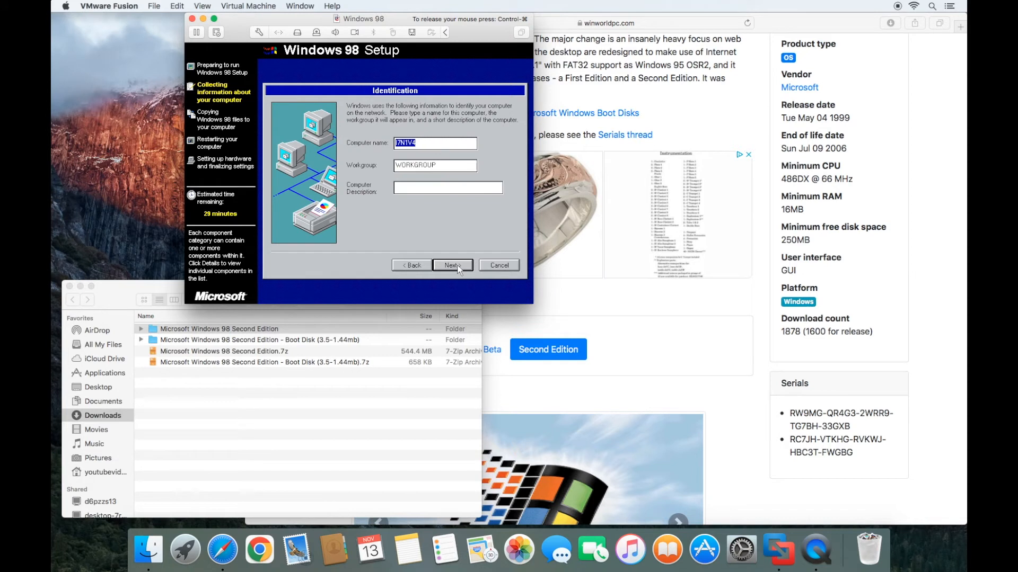
- Name the computer 'Test' and accept the default keyboard, regional and United States location settings
type("Test")
left_click(459, 269)
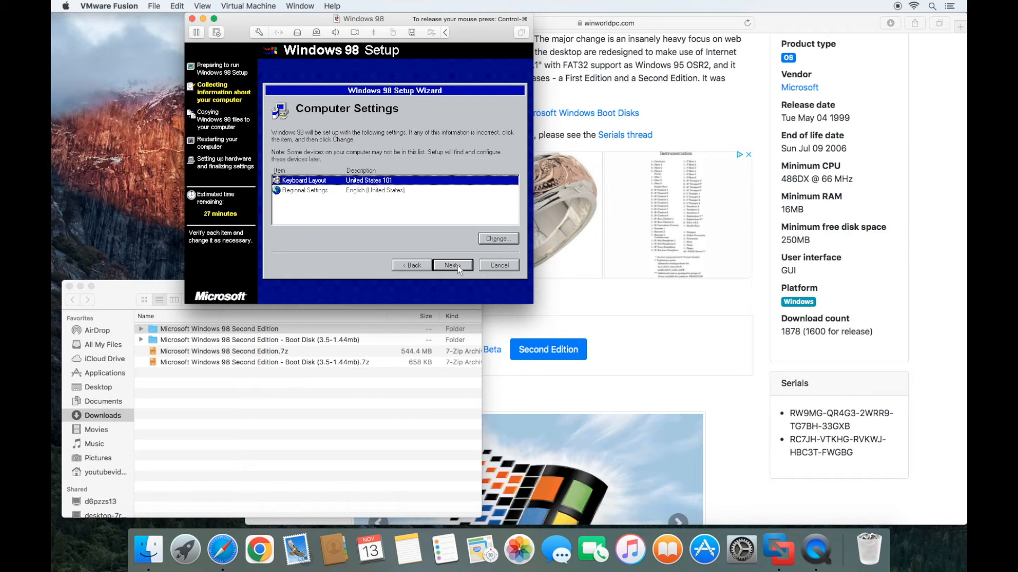
left_click(459, 270)
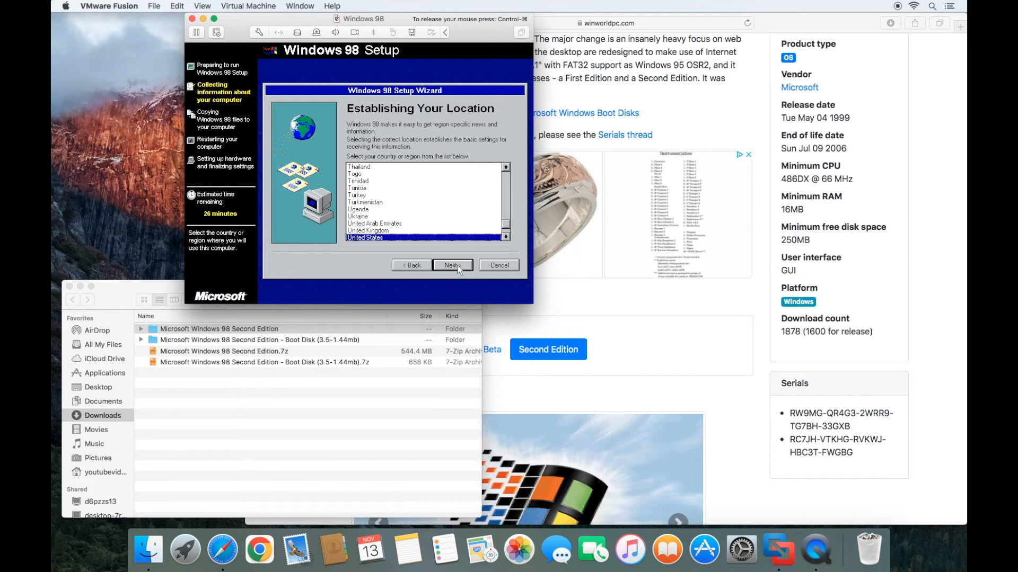
left_click(459, 269)
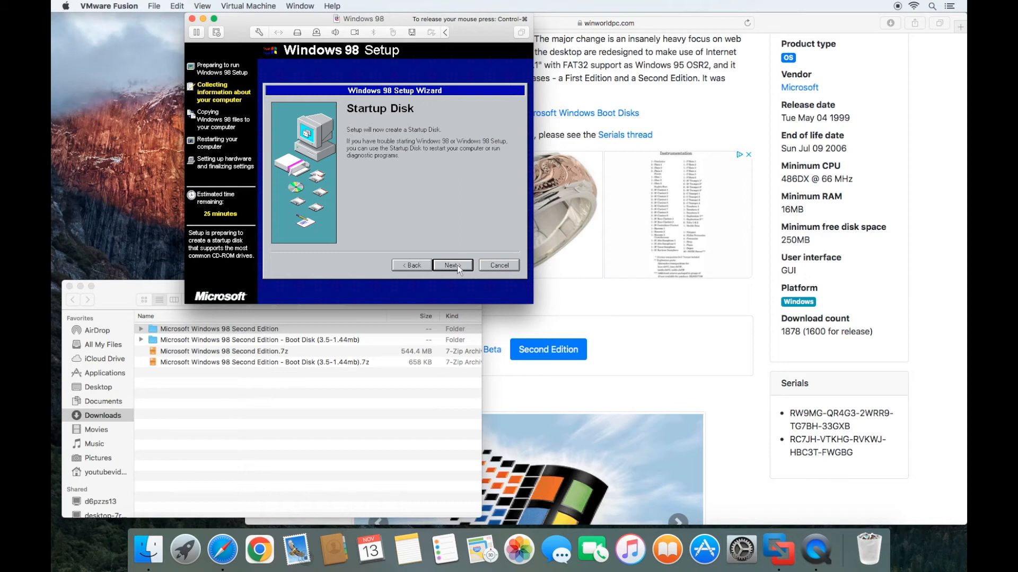
- Disconnect the virtual floppy from the toolbar, then cancel making a startup disk
left_click(413, 31)
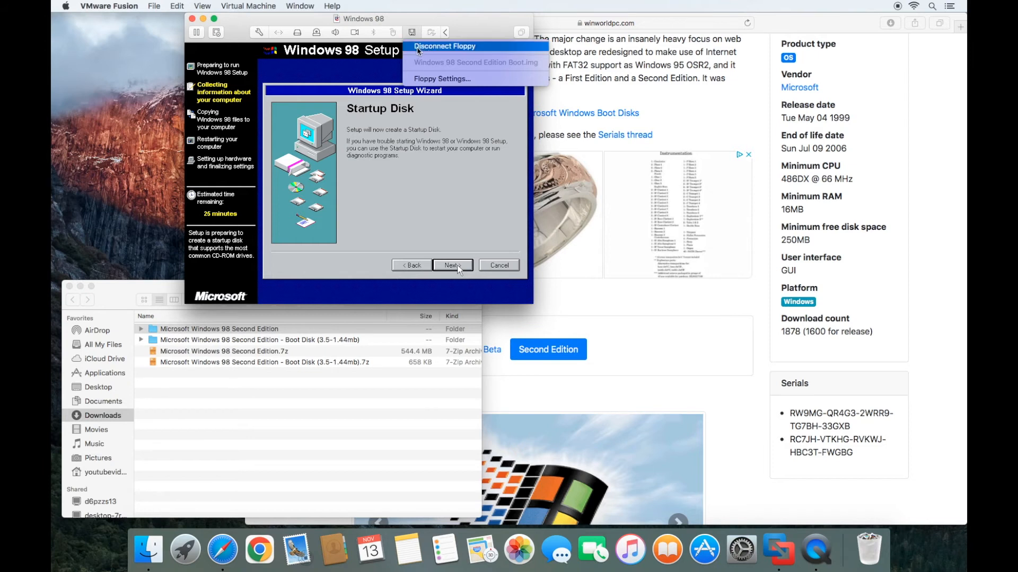
left_click(453, 50)
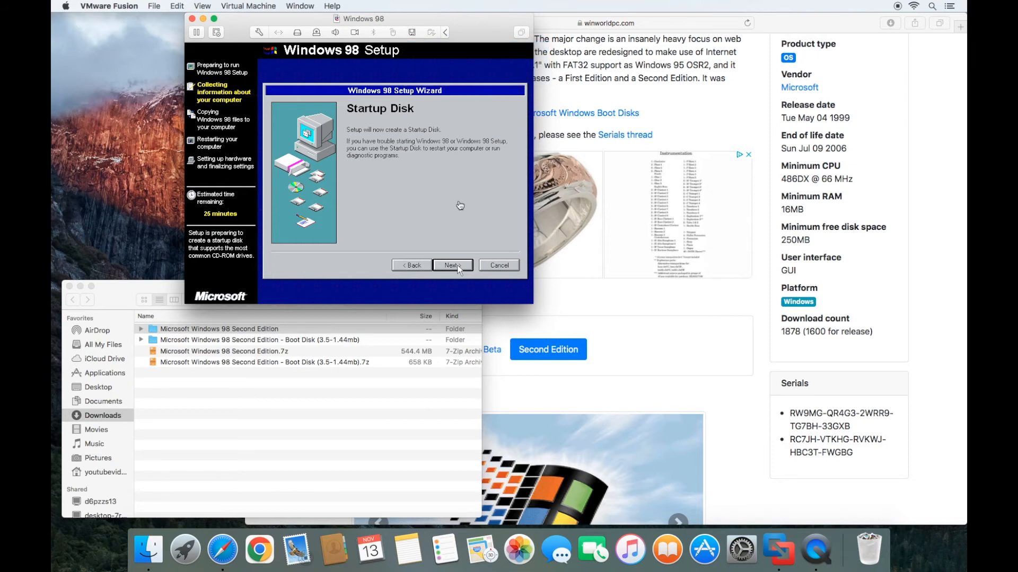
left_click(459, 269)
left_click(452, 265)
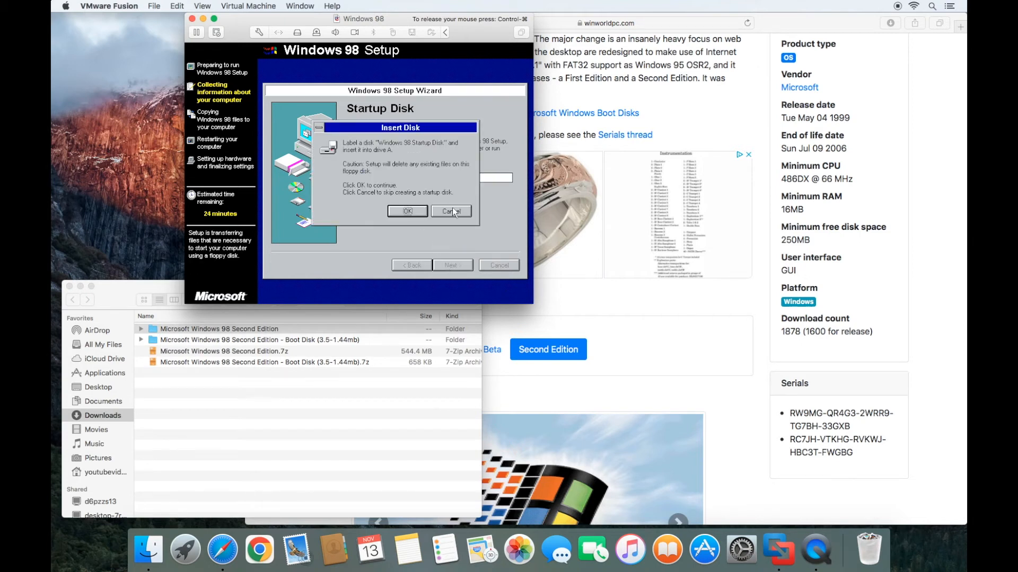
left_click(452, 211)
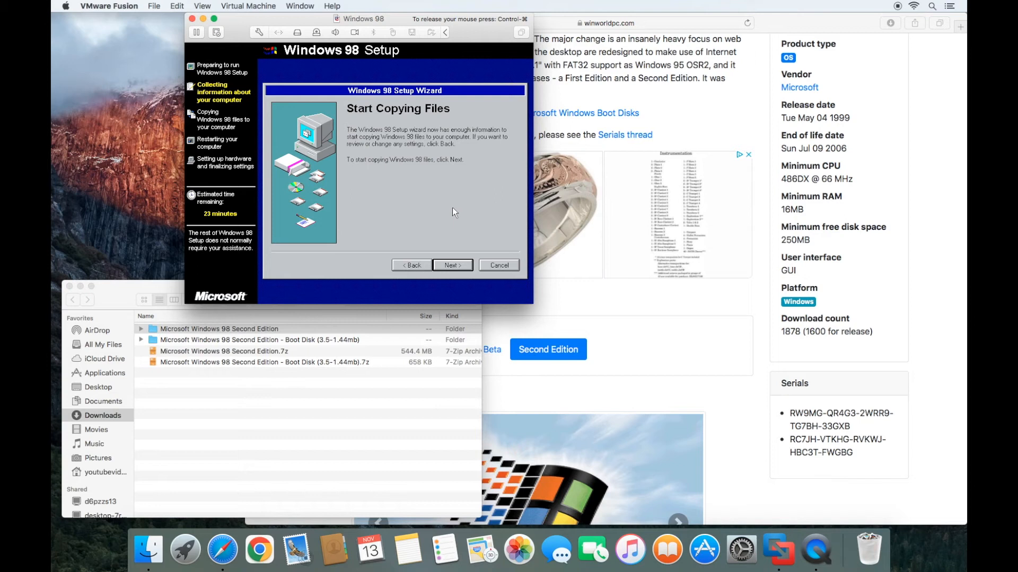
- Start copying the Windows 98 files and wait through the restart to User Information
left_click(450, 265)
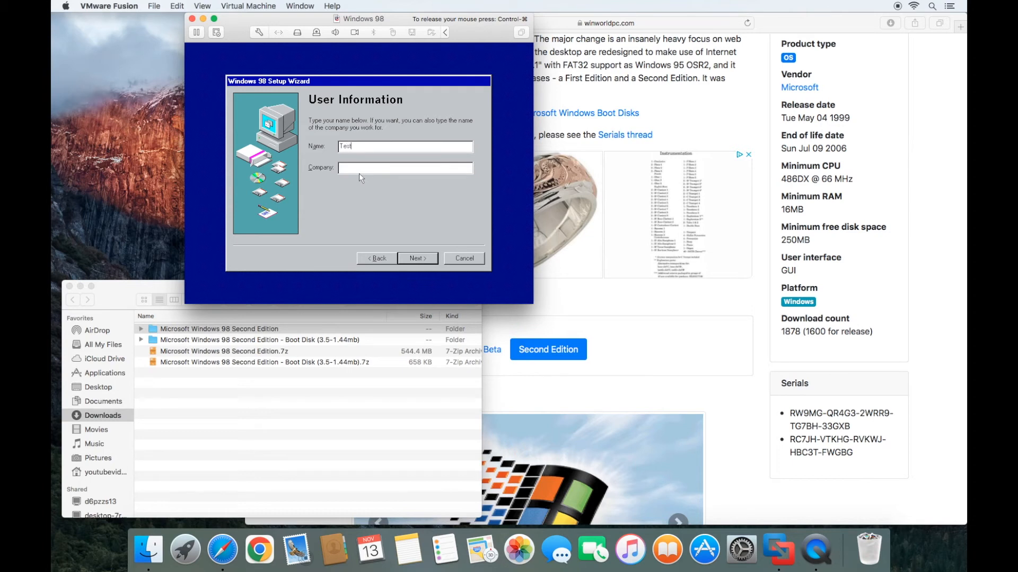
- Accept the user information and the license agreement to reach product key entry
left_click(411, 259)
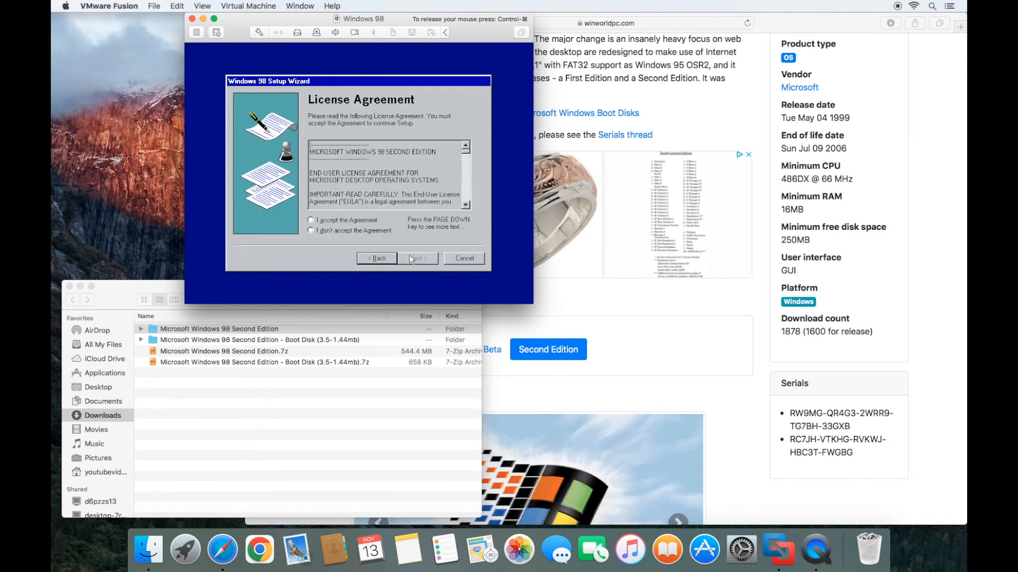
left_click(373, 220)
left_click(424, 260)
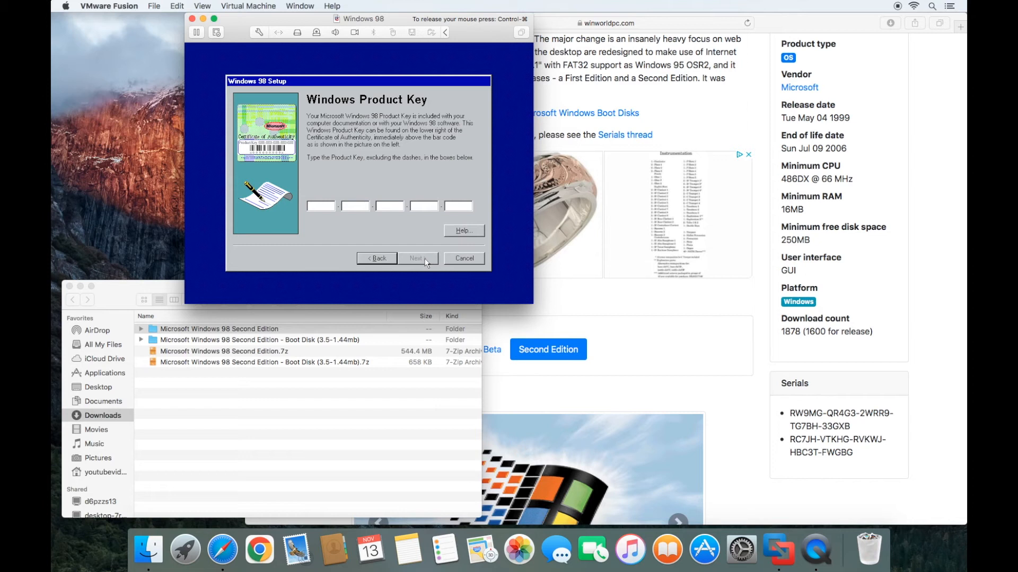
- Enter the Windows 98 product key into the key boxes and continue
key("ctrl+super")
left_click(310, 208)
type("RW")
type("9MG-Q")
type("R4G3-")
type("2")
type("WRR9-")
type("TG")
type("7BH-")
type("33GXB")
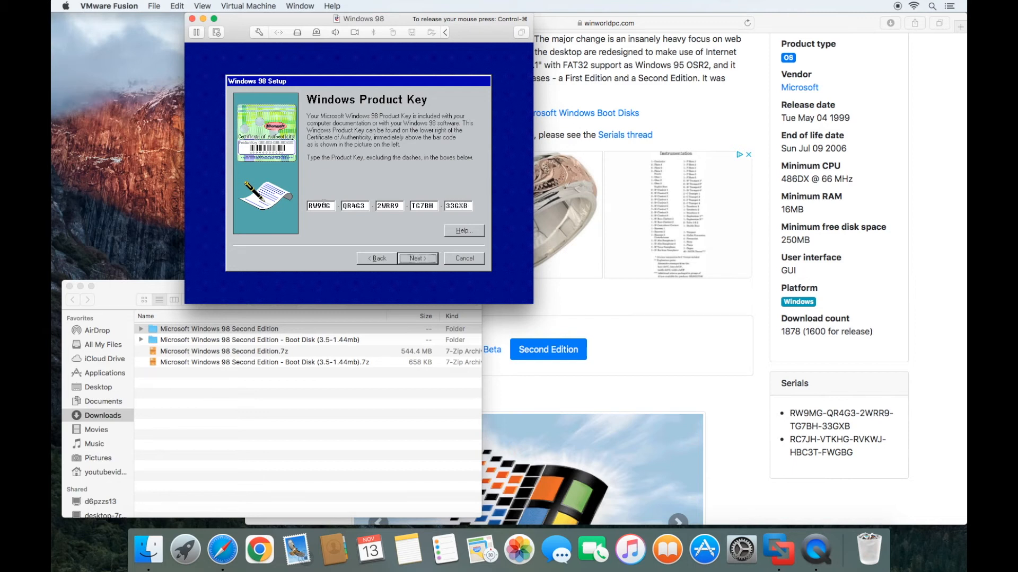
left_click(417, 259)
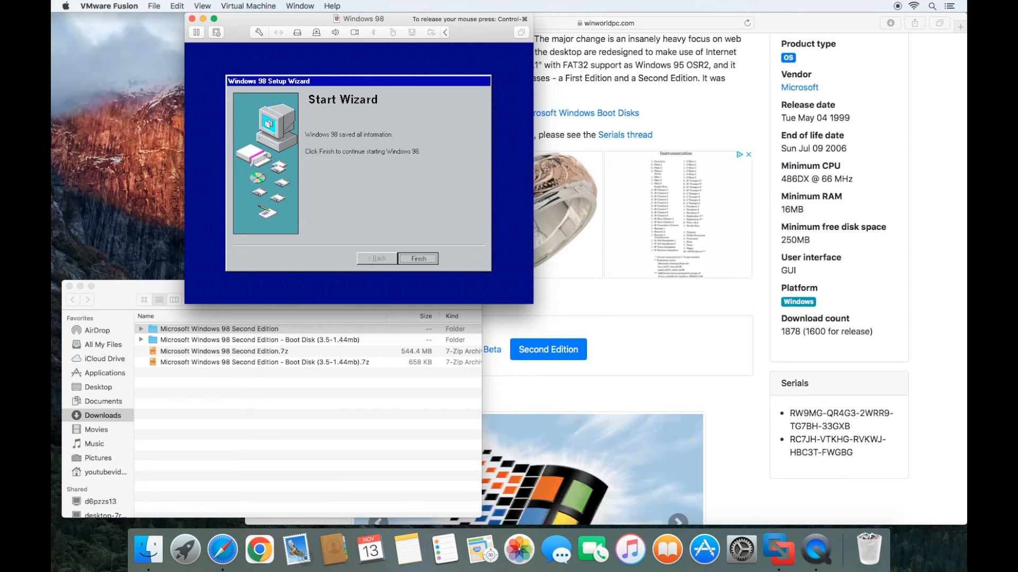
- Finish the Start Wizard so Setup proceeds to Date/Time Properties
left_click(417, 259)
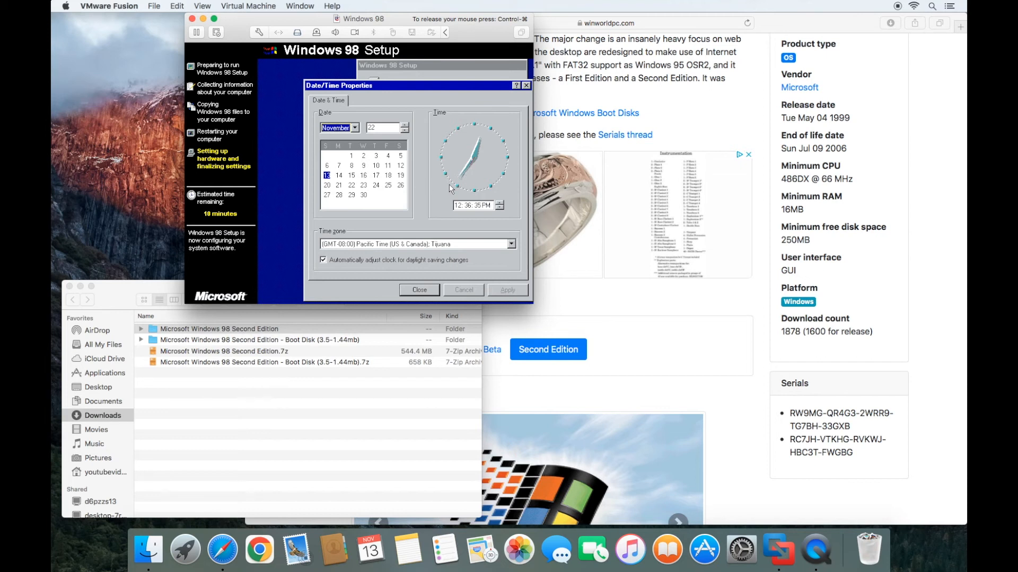
- Select (GMT-06:00) Central Time (US & Canada) as the time zone and confirm
left_click(473, 246)
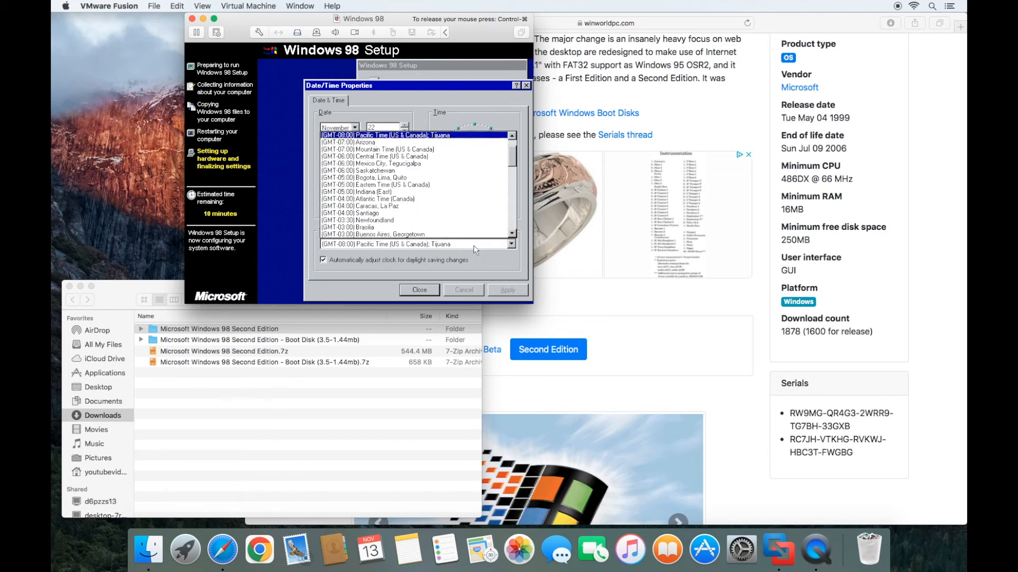
left_click(418, 156)
left_click(507, 290)
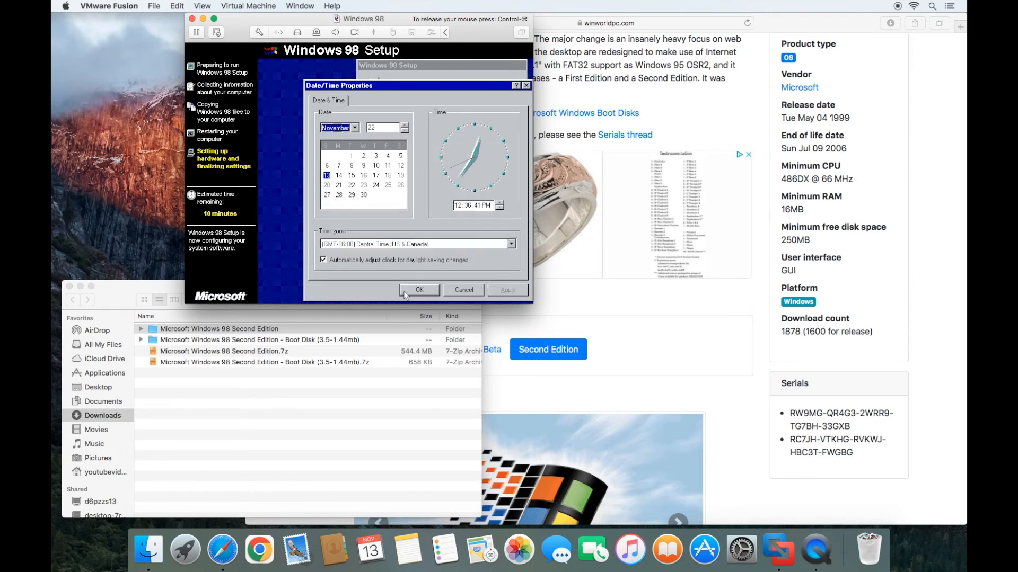
left_click(406, 292)
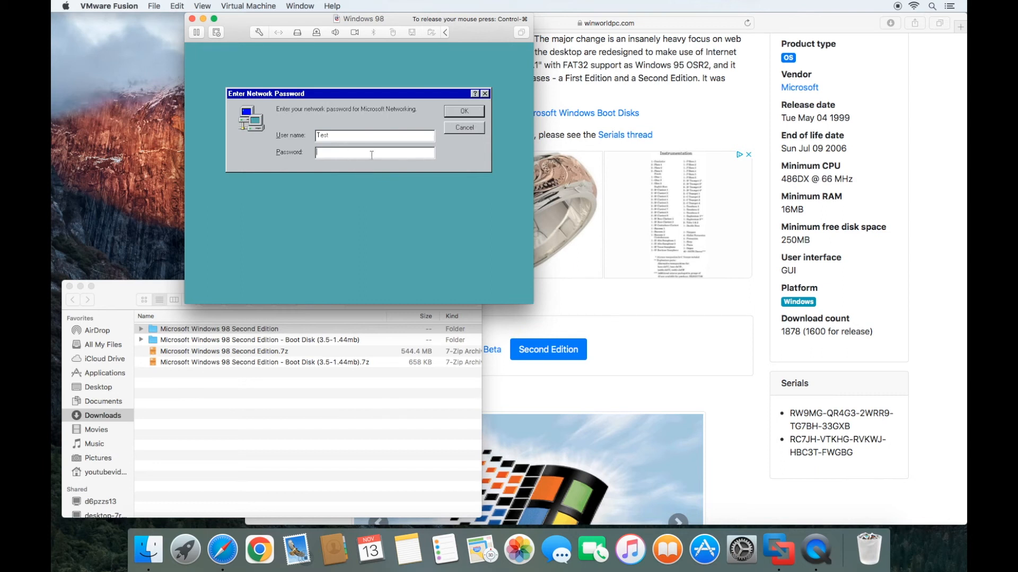
- Confirm the Windows 98 network login, close the Welcome screen, and release the mouse to Fusion
left_click(470, 119)
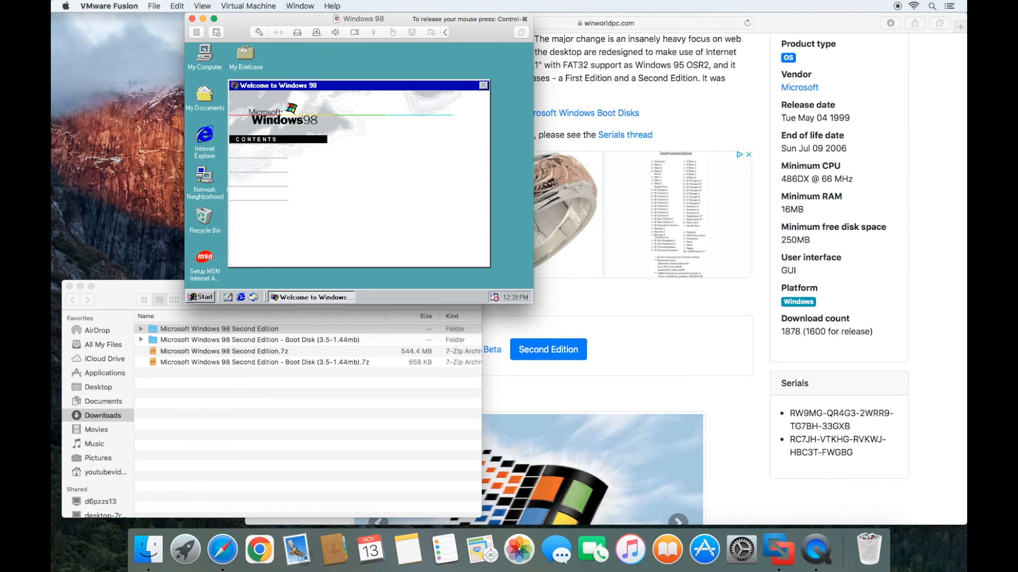
left_click(484, 86)
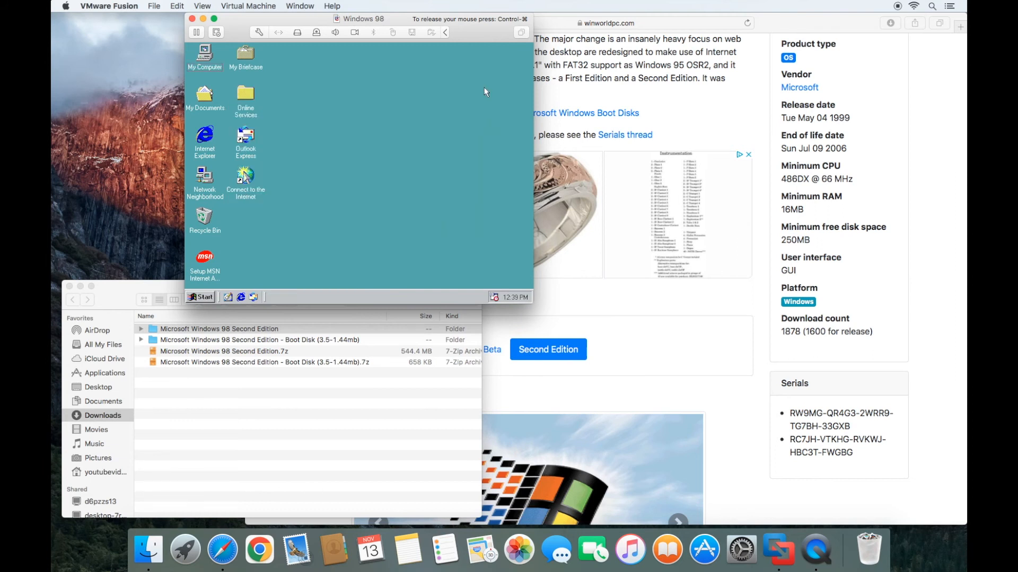
key("ctrl+super")
left_click(237, 7)
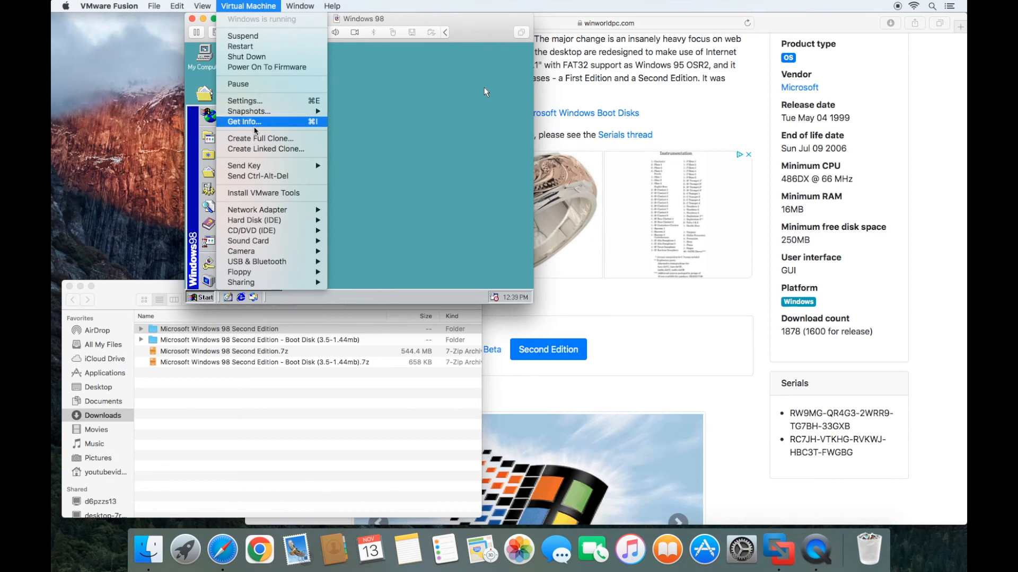
- Install VMware Tools from the Virtual Machine menu, overriding the guest's CD-ROM lock
left_click(261, 193)
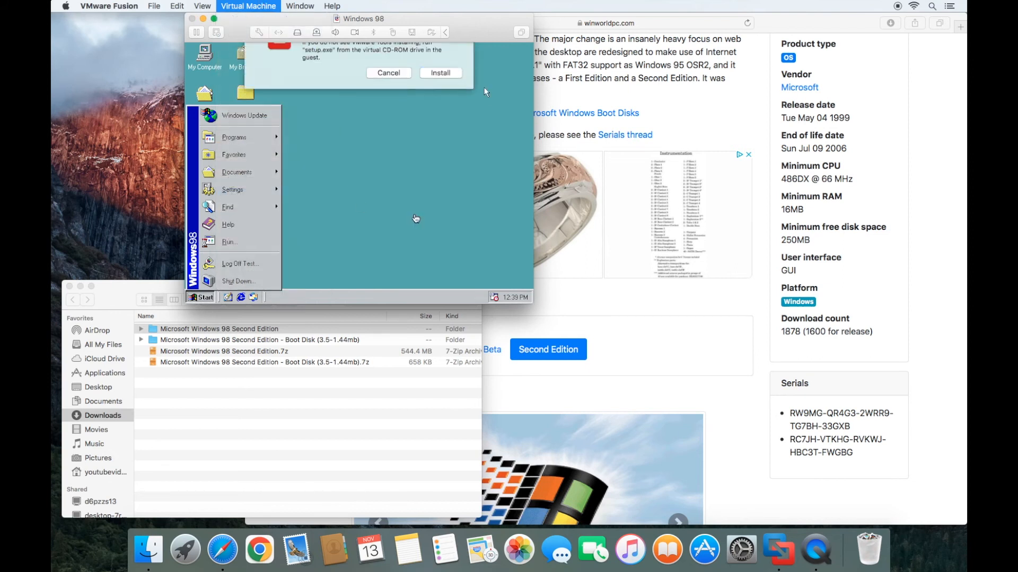
left_click(439, 109)
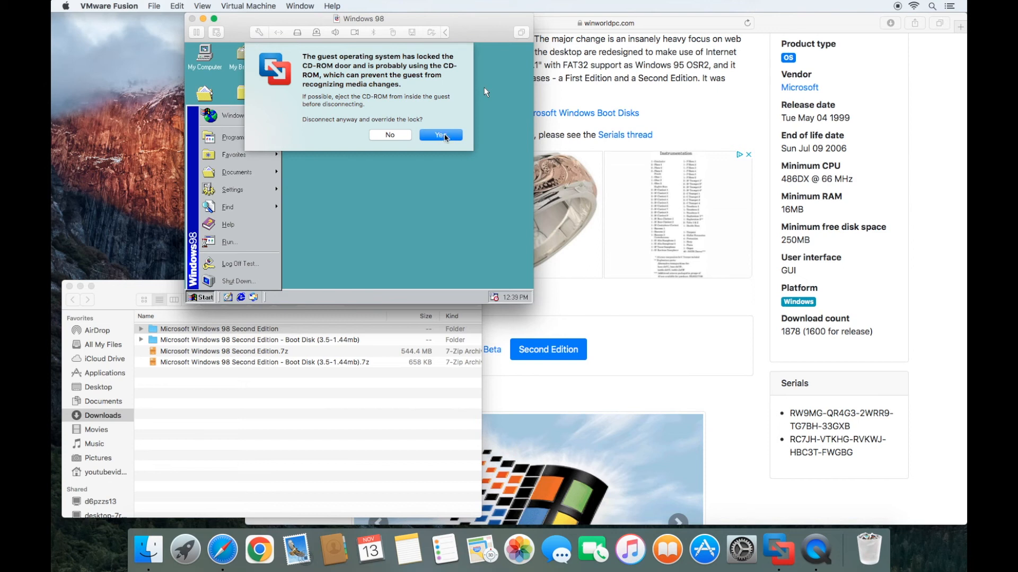
left_click(445, 136)
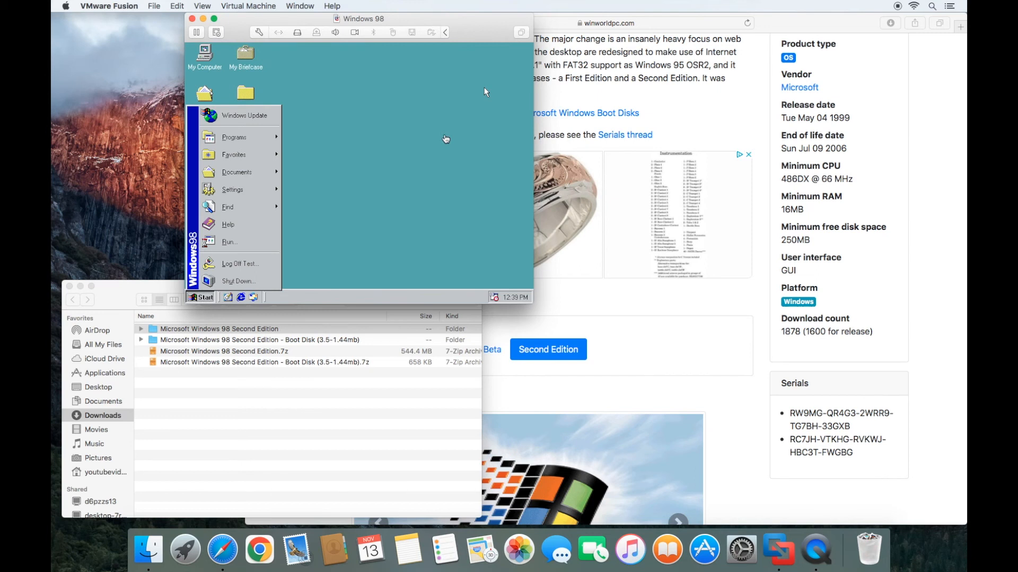
left_click(484, 89)
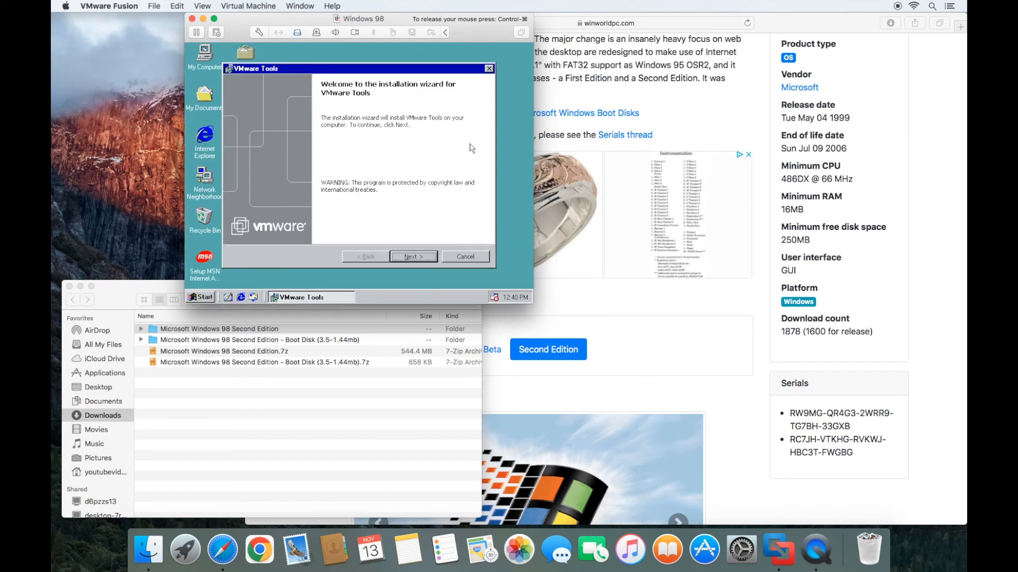
- Run the VMware Tools wizard with the Complete setup type, keeping the CD-ROM lock, then finish
left_click(410, 259)
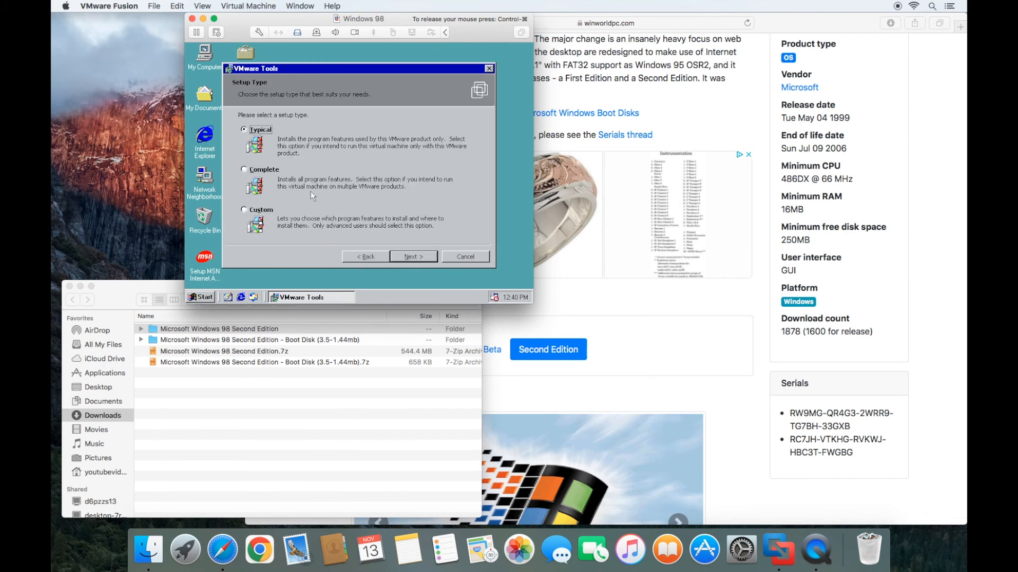
left_click(273, 171)
left_click(408, 260)
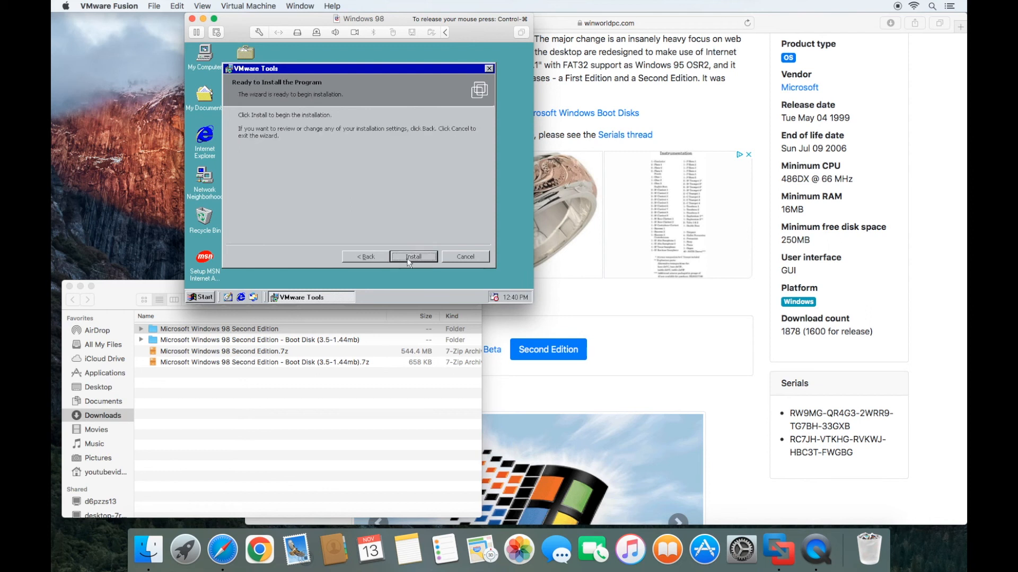
left_click(410, 257)
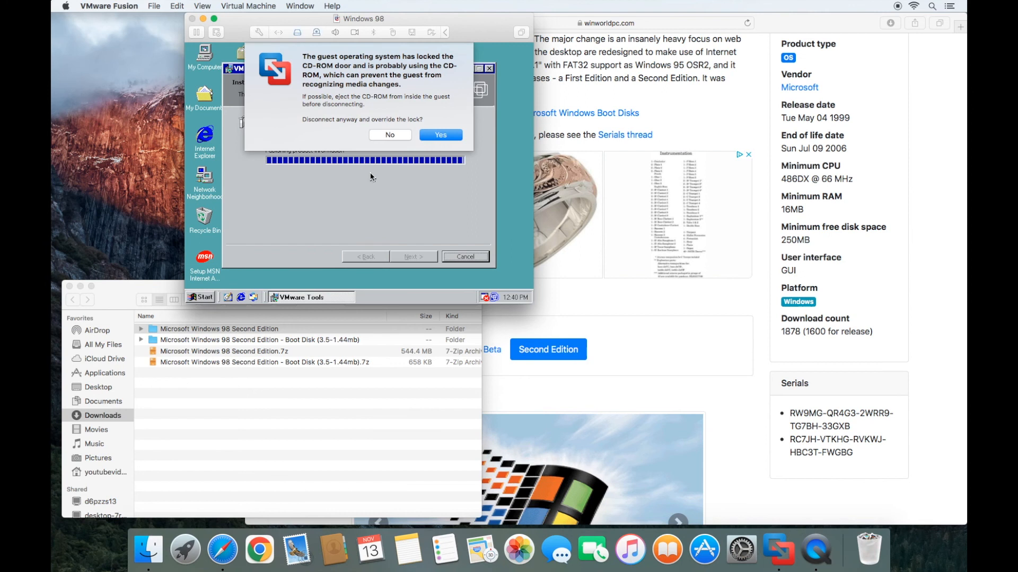
left_click(388, 136)
left_click(402, 210)
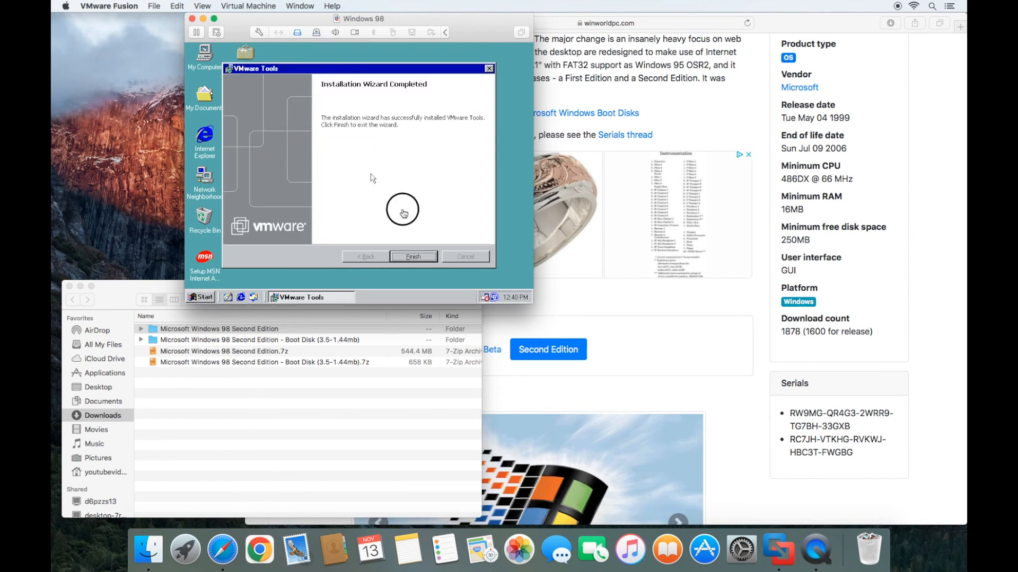
left_click(418, 255)
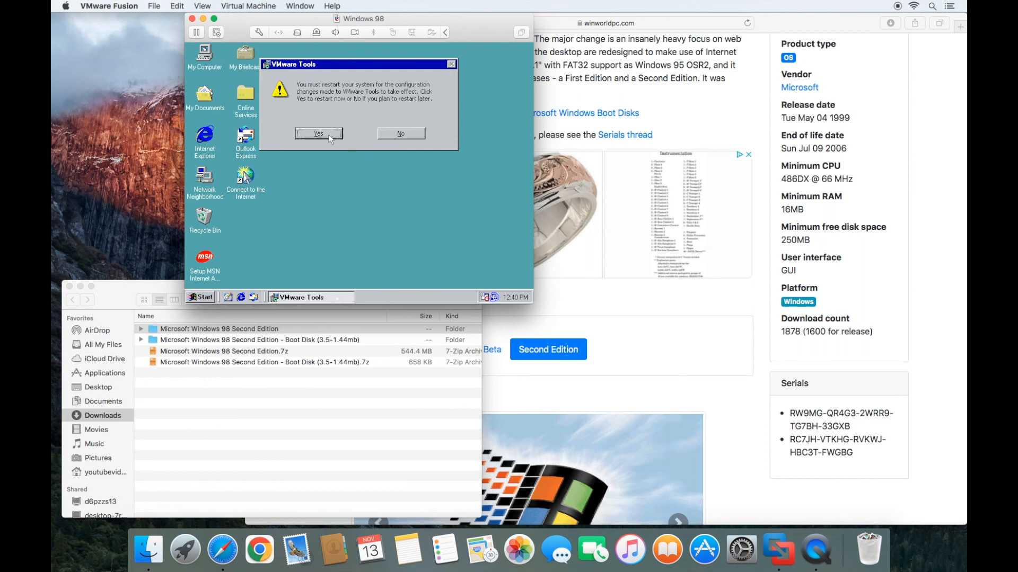
- Restart Windows 98 for VMware Tools, confirm the network login, and close the Welcome window
left_click(329, 137)
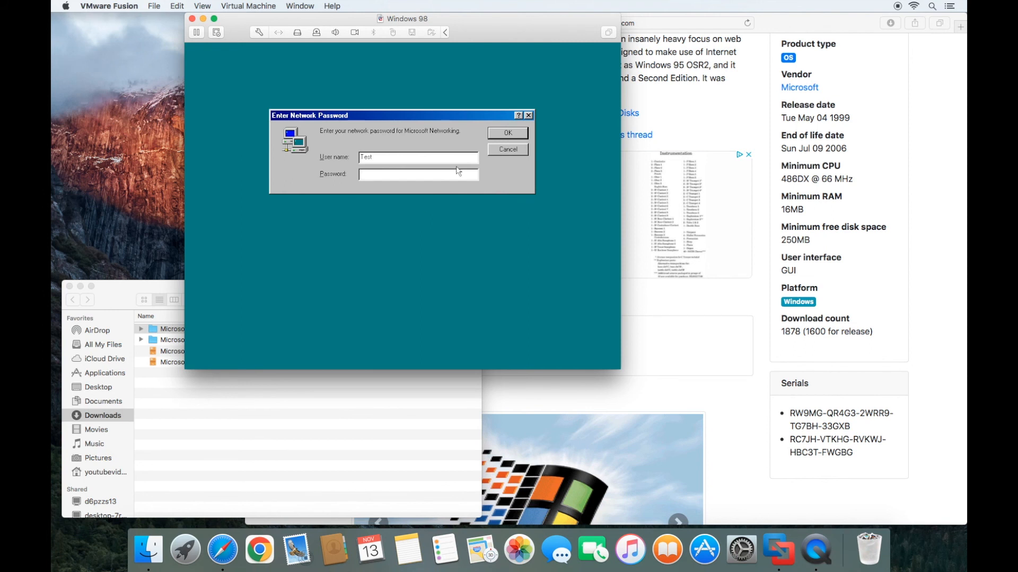
left_click(508, 133)
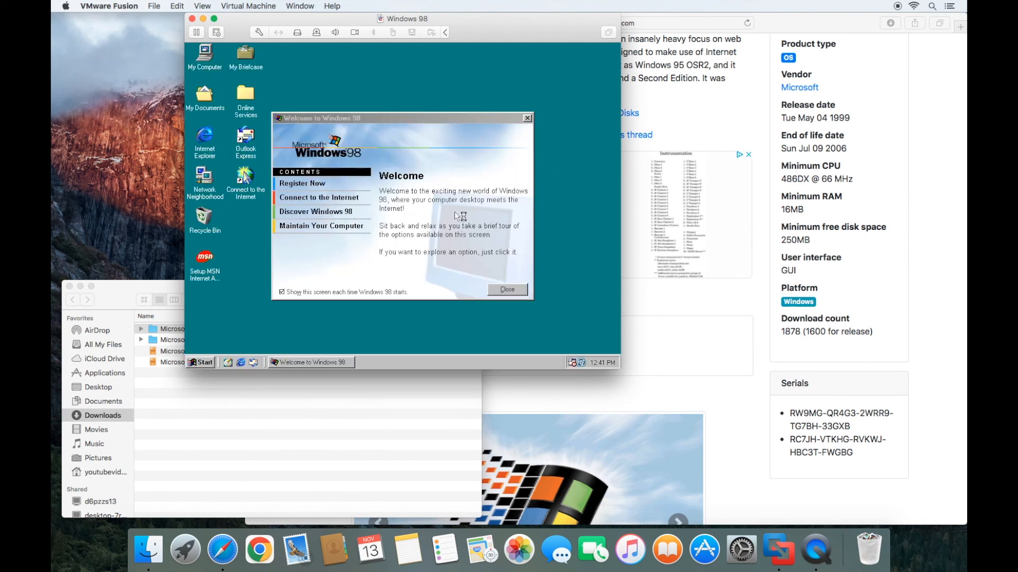
left_click(449, 123)
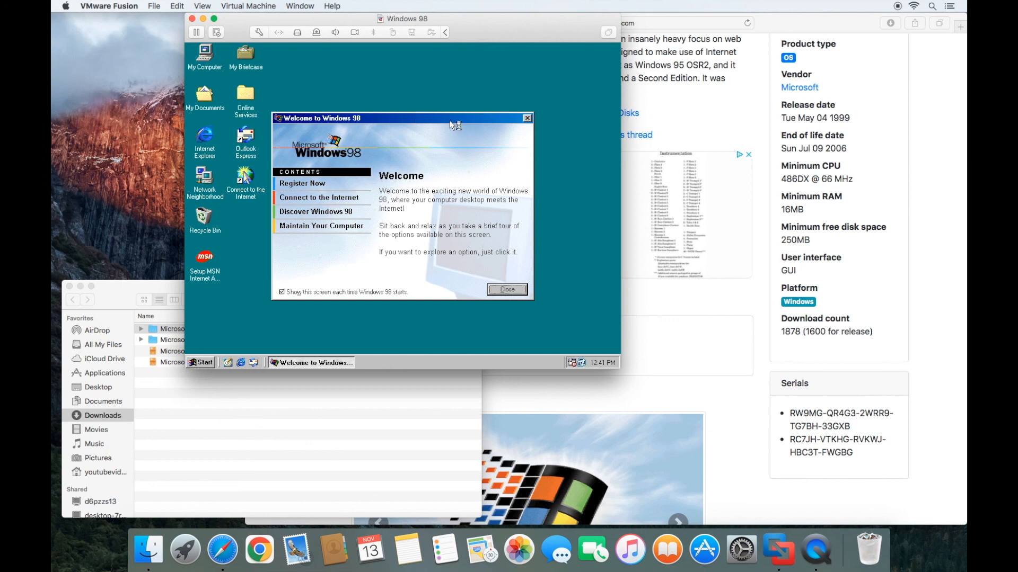
left_click(527, 119)
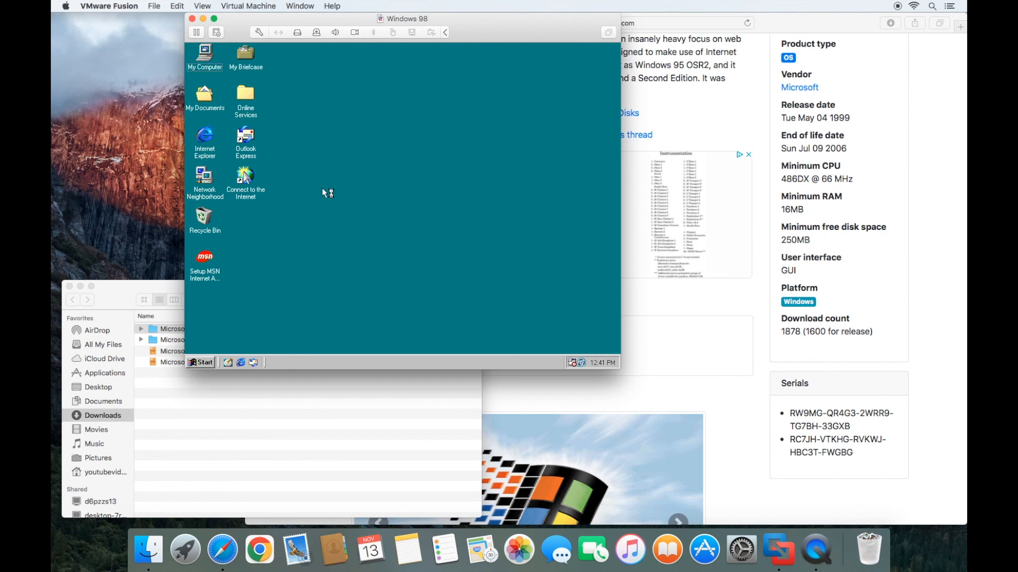
- Set the Windows 98 screen area to 1024 by 768 in Display Properties and keep it
right_click(408, 191)
left_click(430, 285)
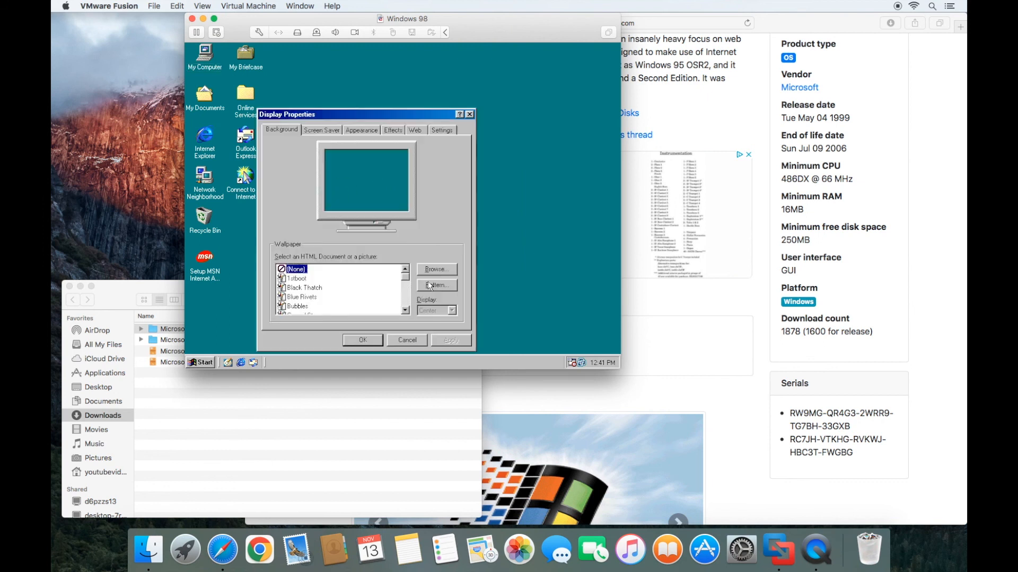
left_click(435, 129)
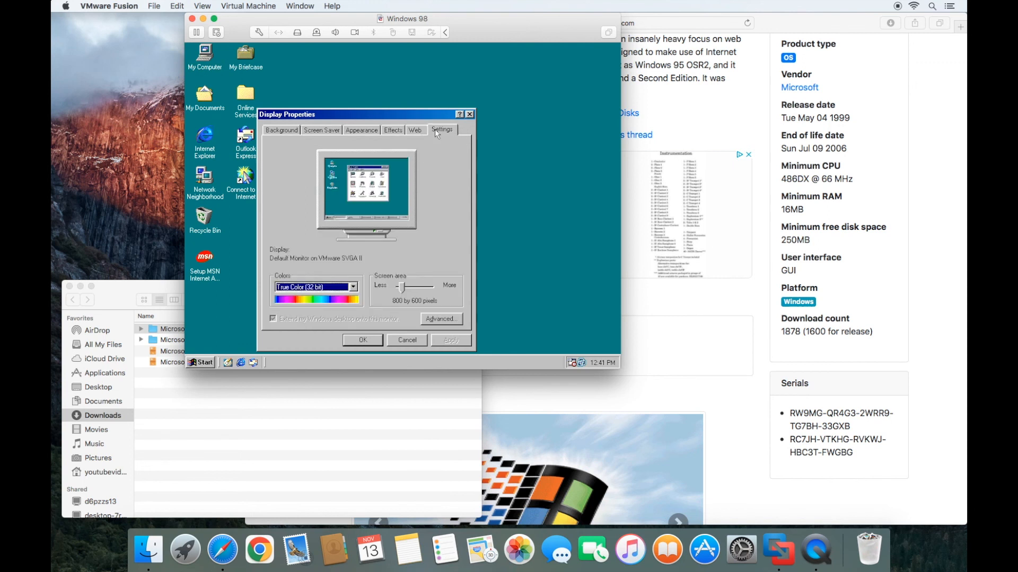
left_click(402, 287)
left_click_drag(402, 287, 404, 287)
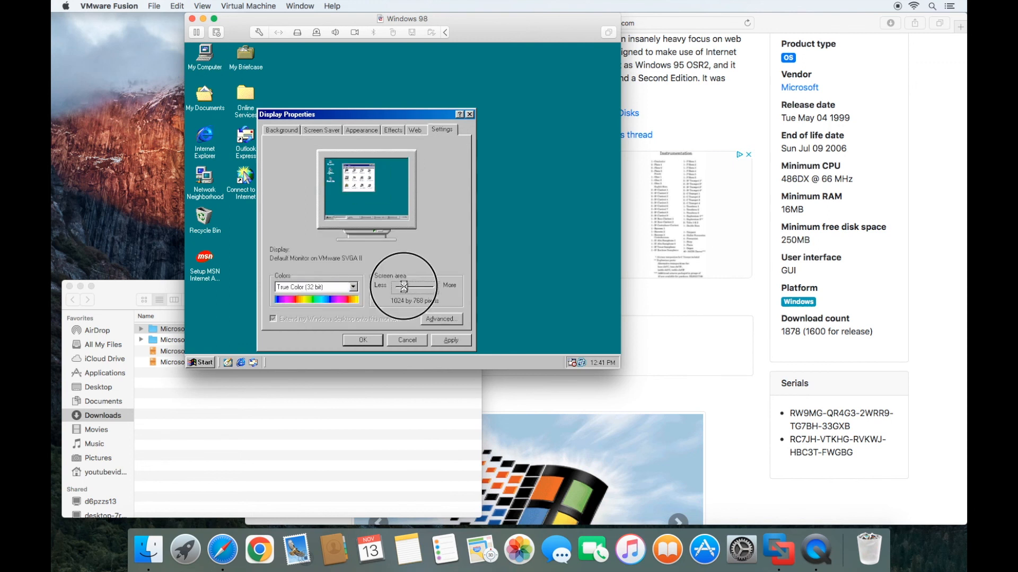
left_click(451, 339)
left_click(382, 231)
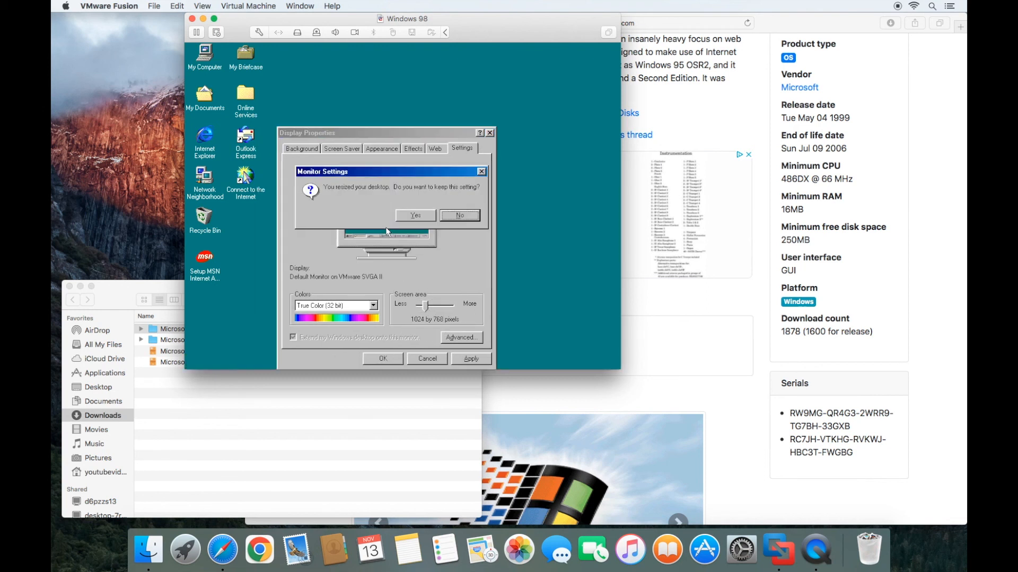
left_click(419, 225)
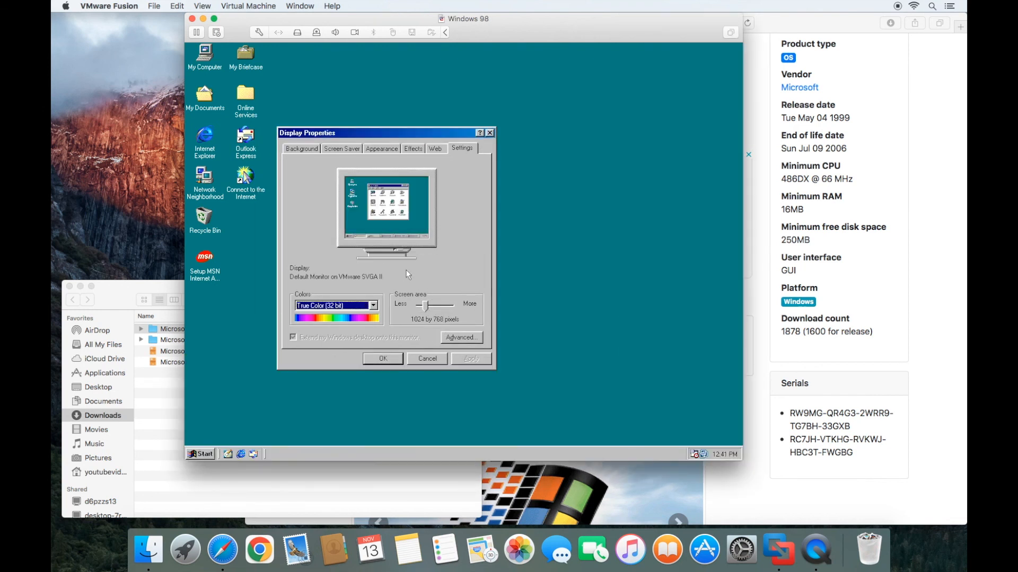
left_click(392, 362)
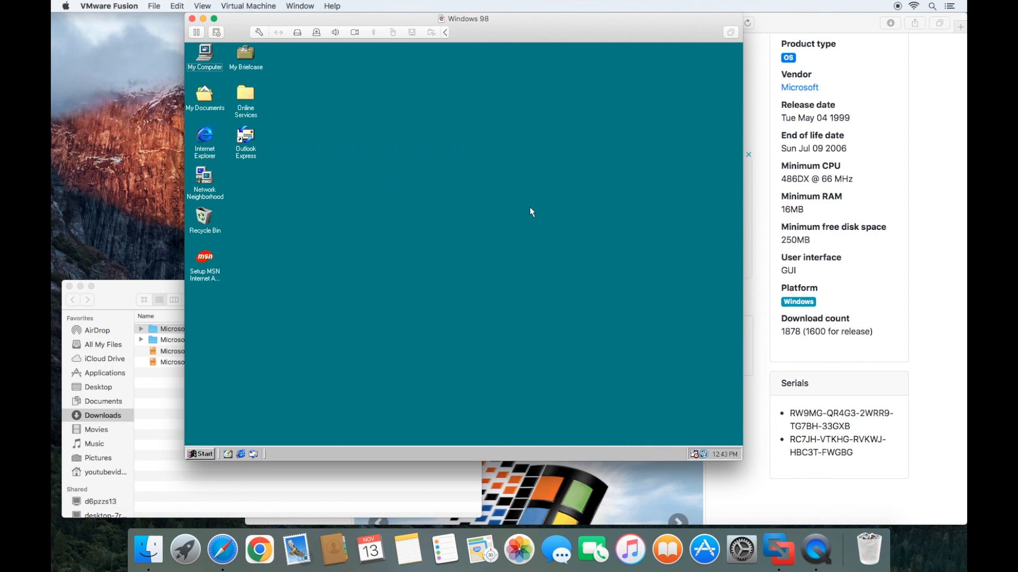